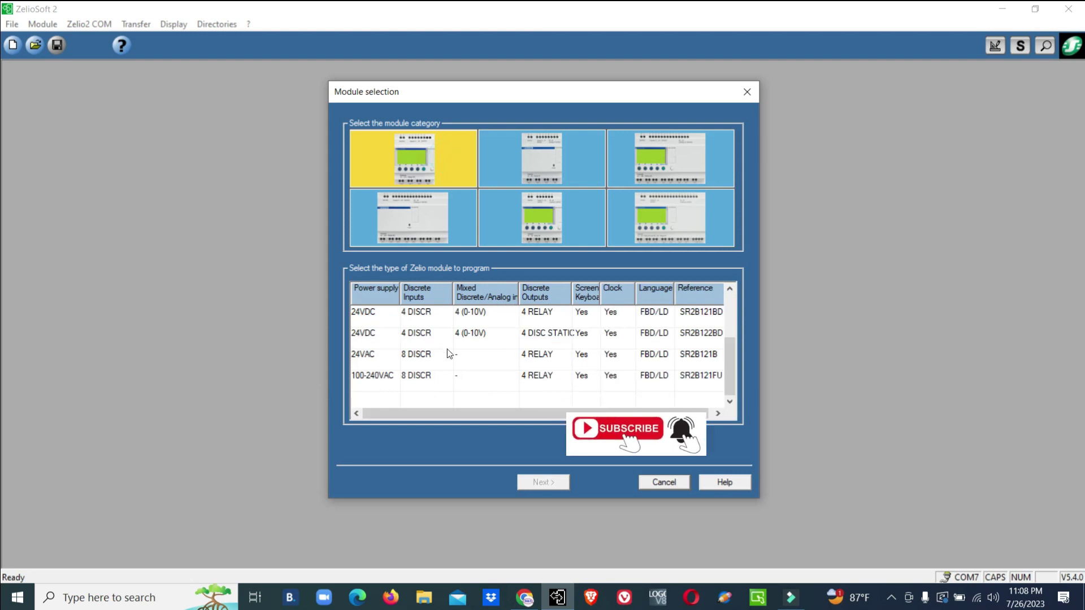
- Start a new program for the SR2B122BD 24VDC module with no extensions, using FBD
click(370, 333)
click(496, 377)
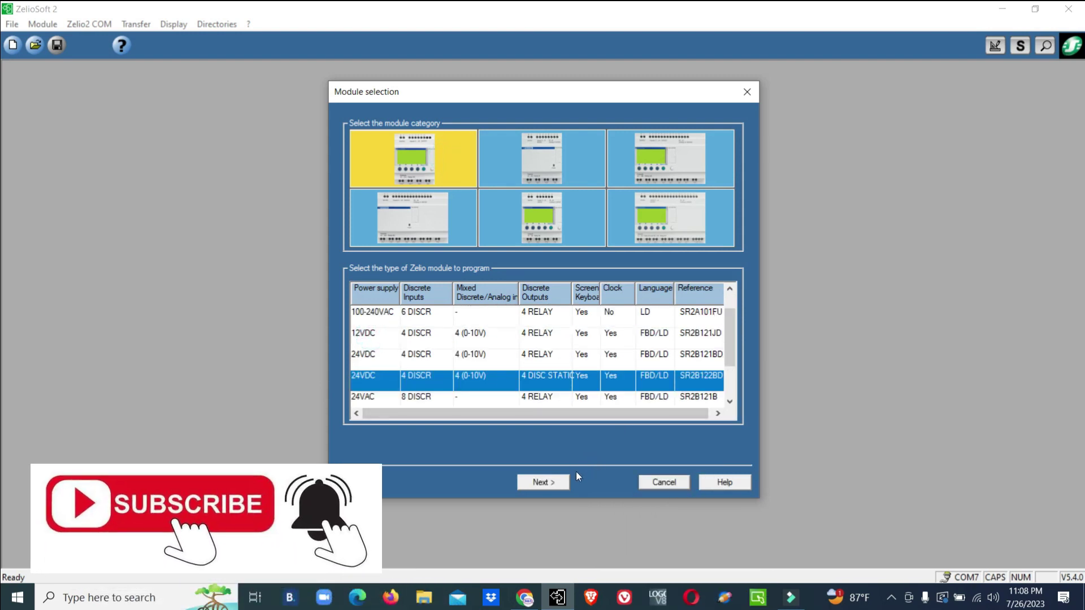
click(556, 484)
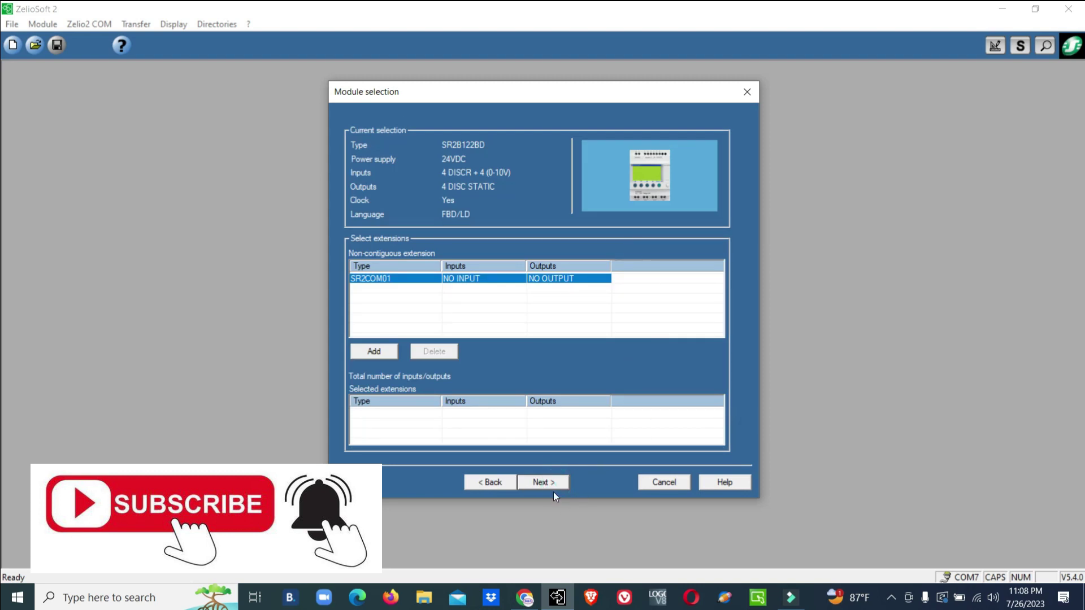
click(552, 485)
click(627, 337)
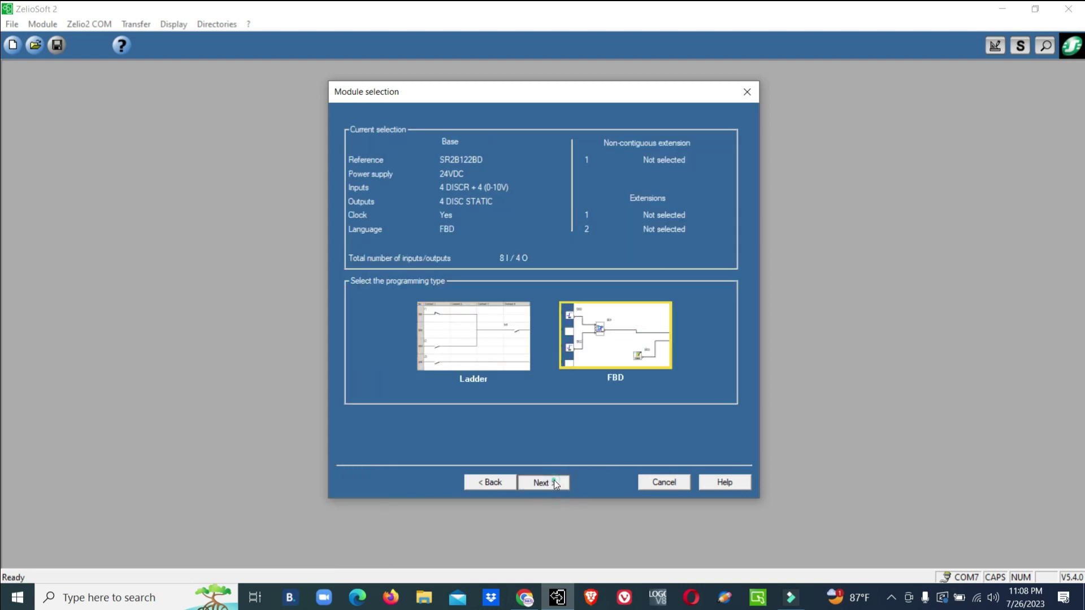
- Open the empty FBD sheet, zoom to 125%, and scroll left to inputs I3–ID
click(555, 483)
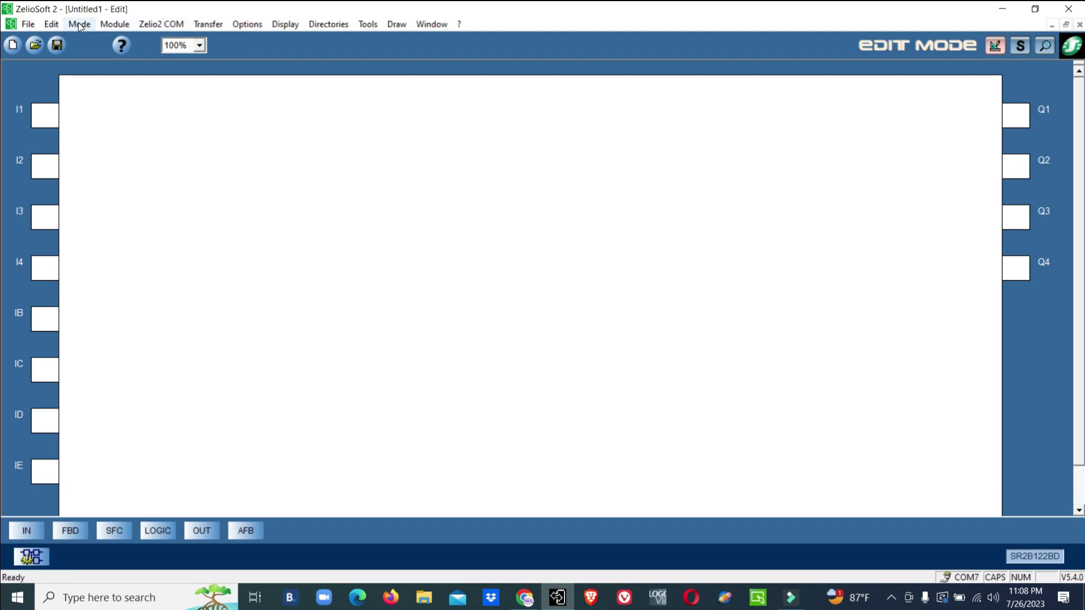
click(51, 24)
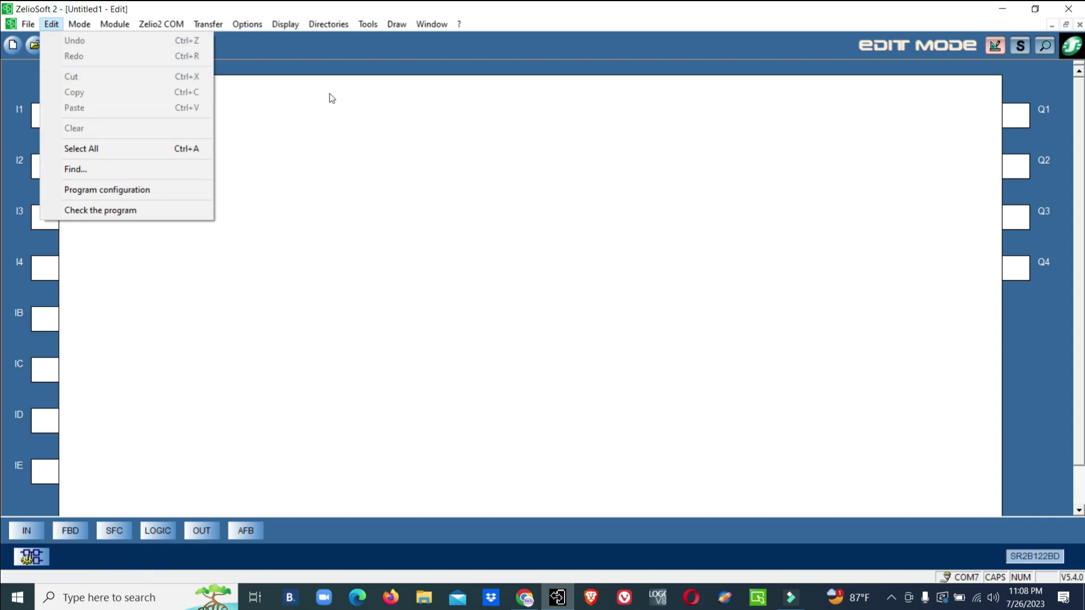
click(364, 27)
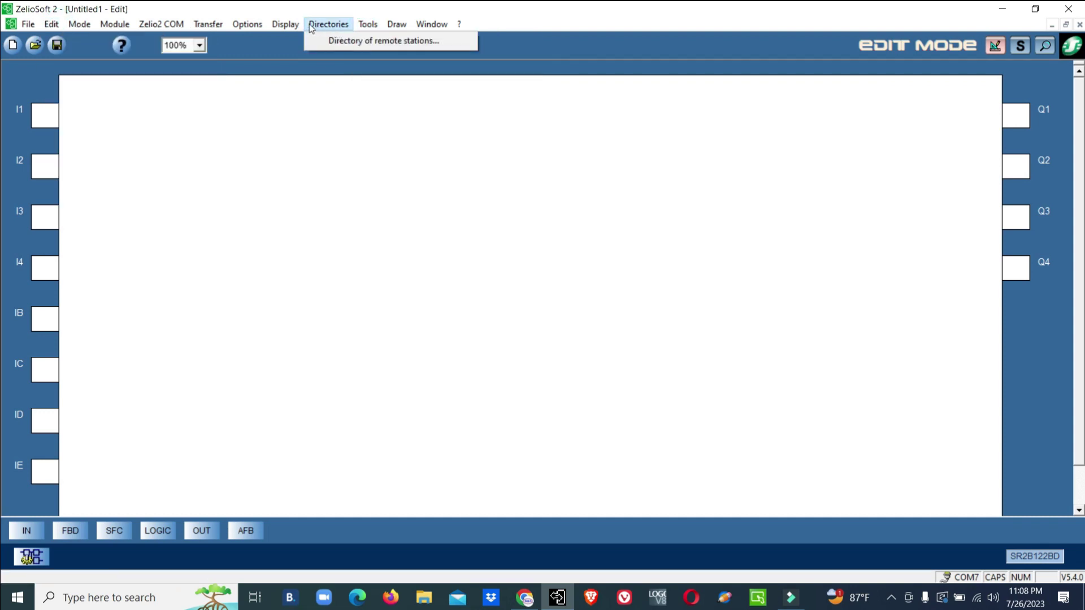
mouse_move(285, 23)
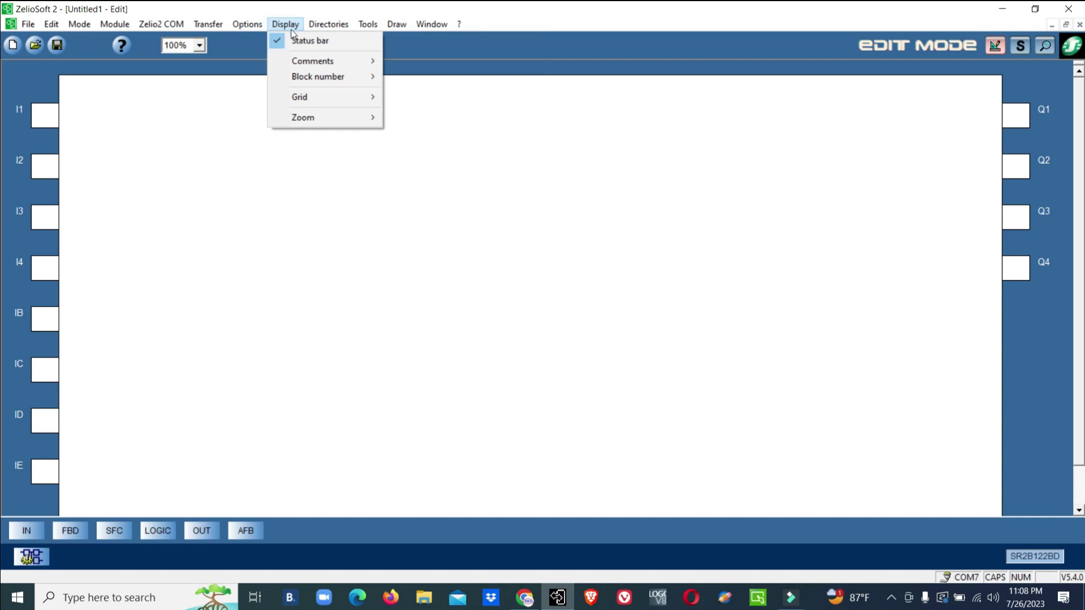
mouse_move(322, 117)
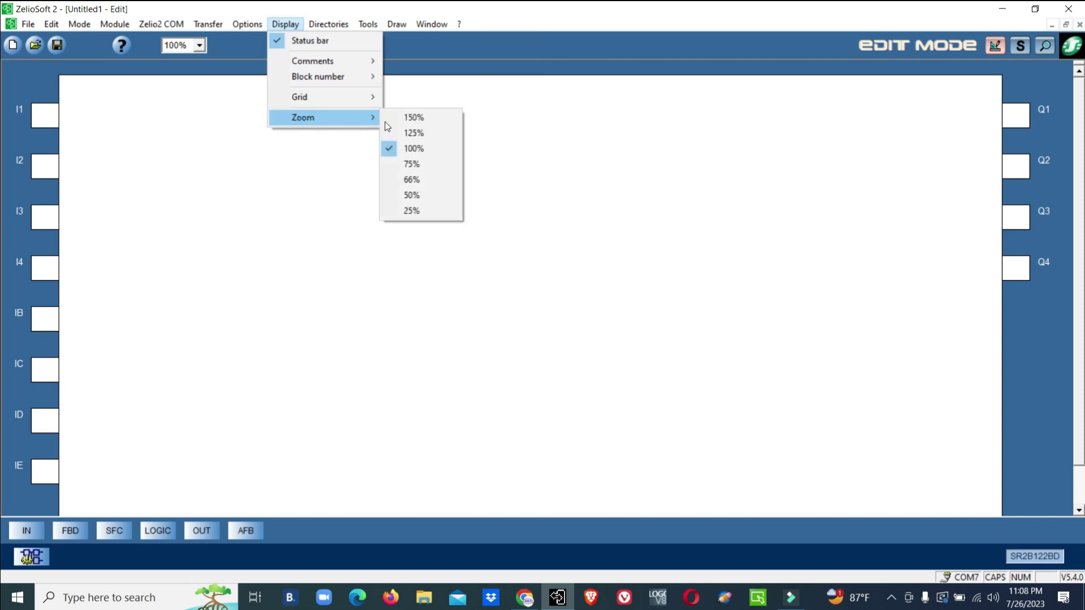
click(414, 132)
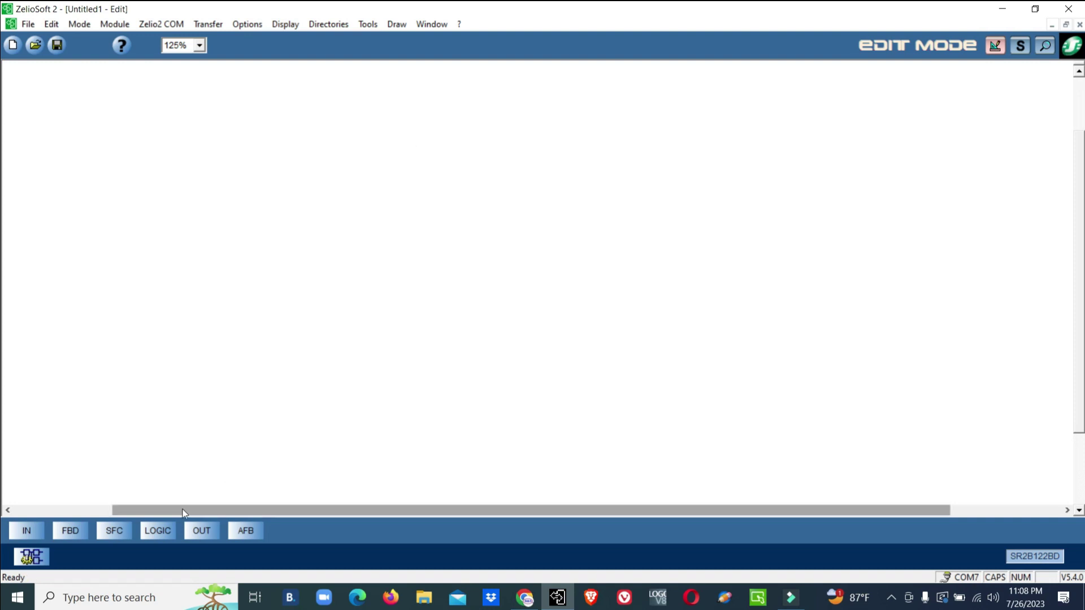
drag(229, 510, 42, 509)
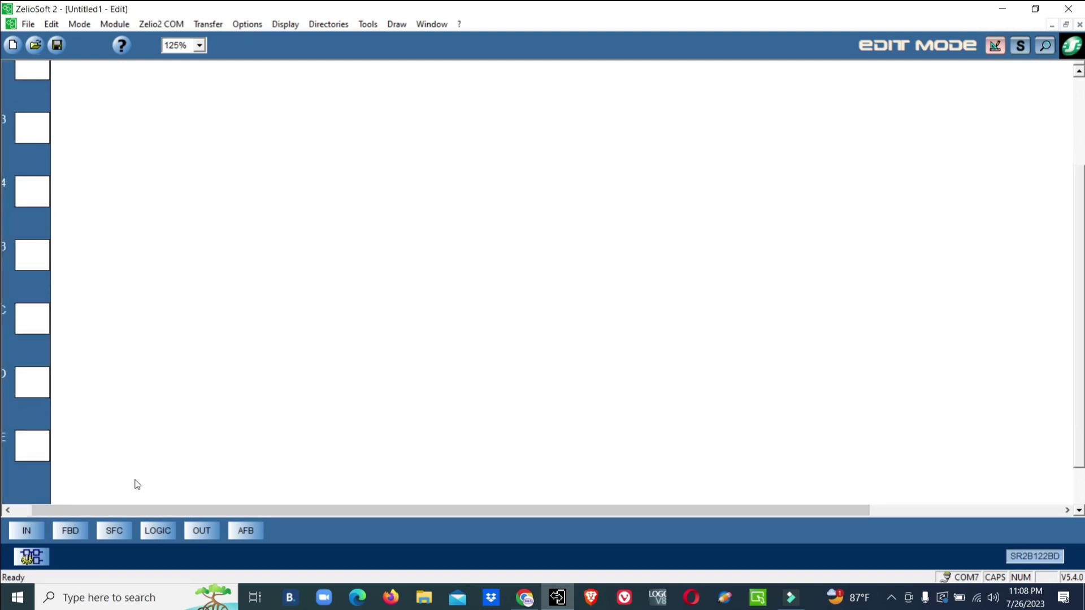
click(8, 510)
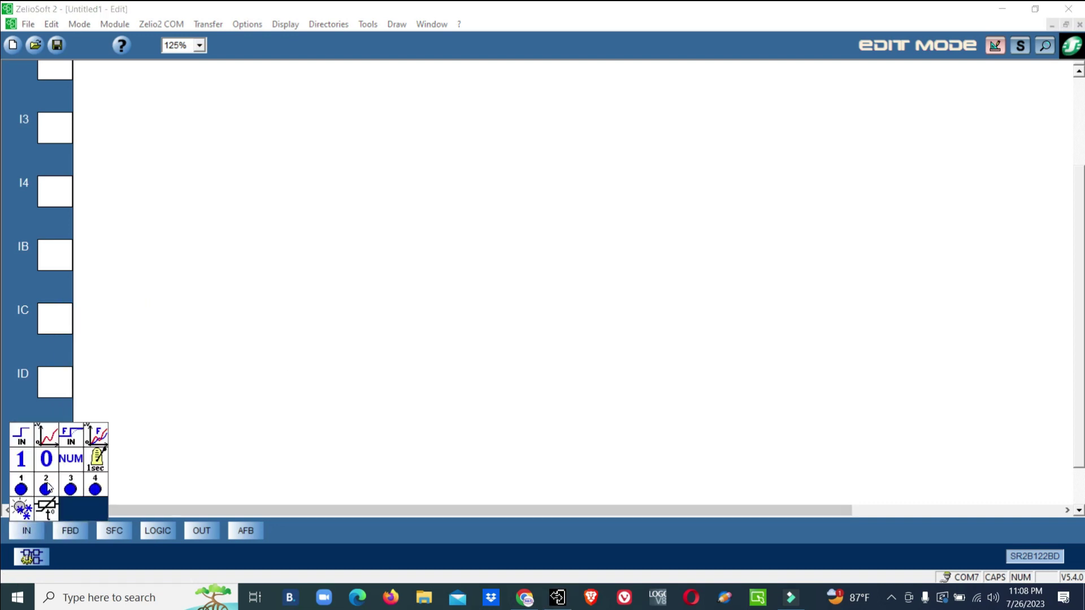
- Place analog input blocks B000 on IB and B001 on IC, then zoom to 150%
mouse_move(49, 439)
mouse_down()
mouse_move(66, 293)
mouse_move(57, 254)
mouse_up()
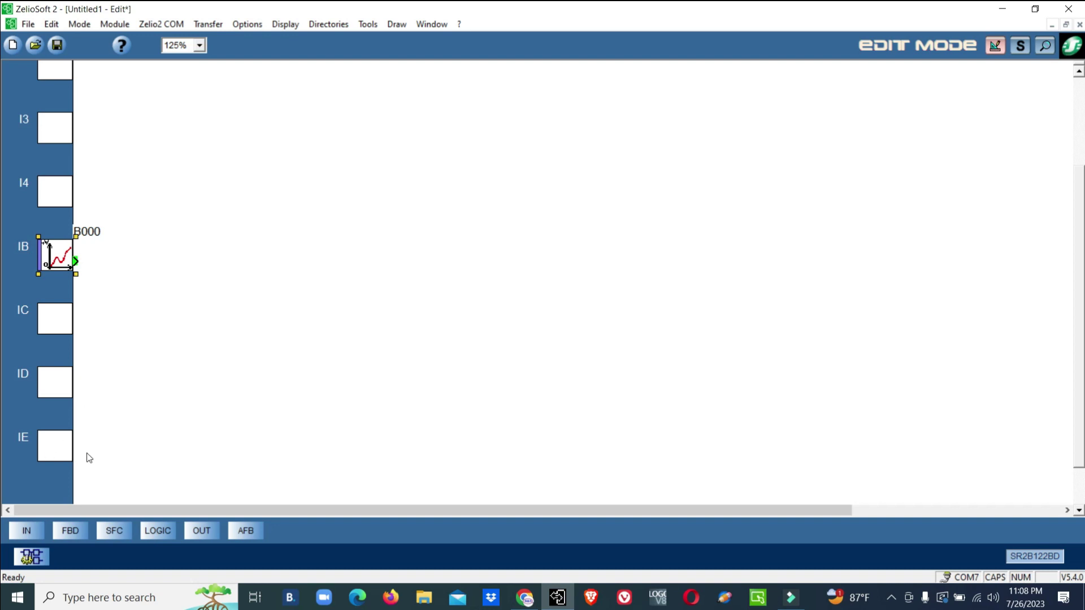
click(26, 531)
mouse_move(46, 439)
mouse_down()
mouse_move(65, 343)
mouse_move(56, 318)
mouse_up()
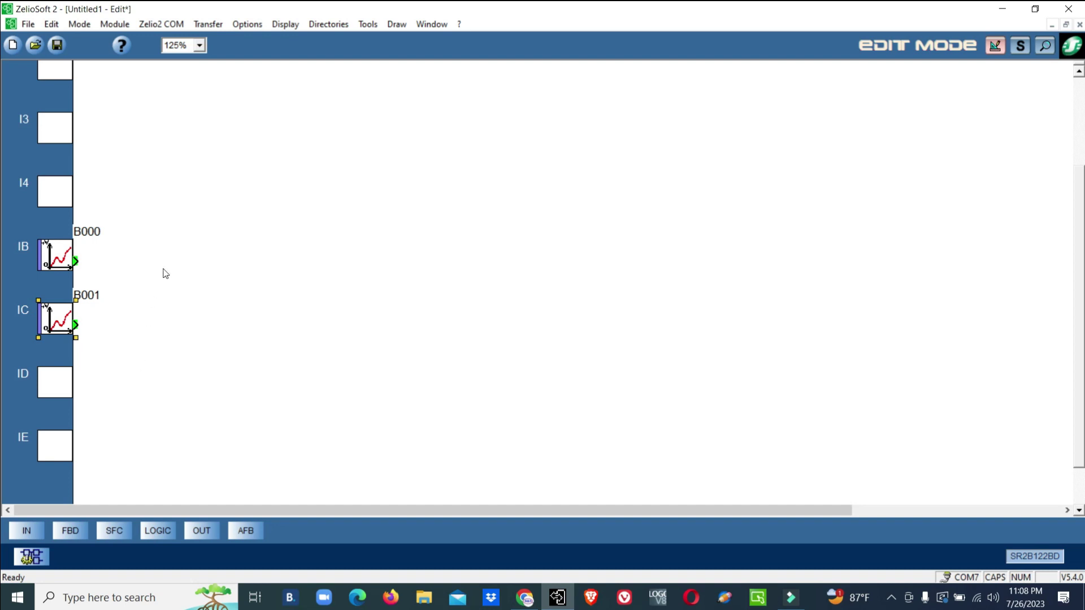
click(285, 24)
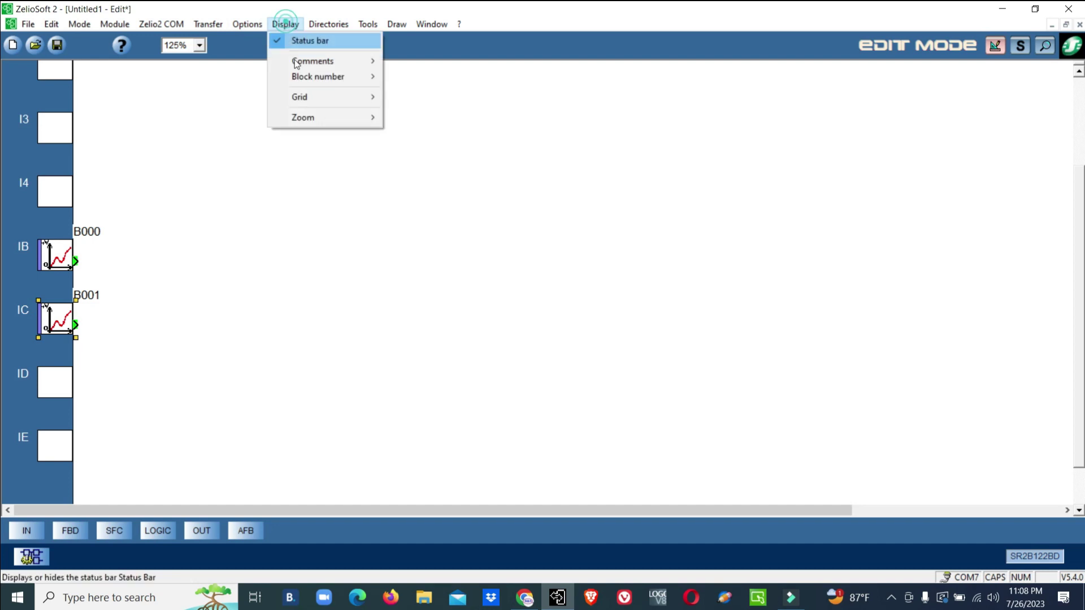
mouse_move(303, 117)
click(414, 117)
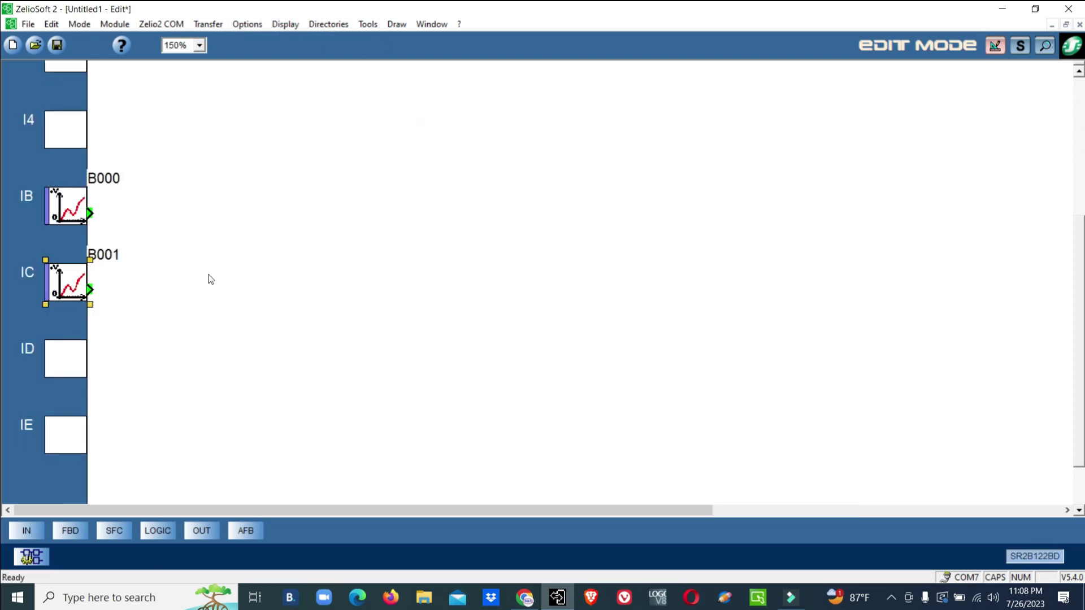
scroll(211, 288, down, 1)
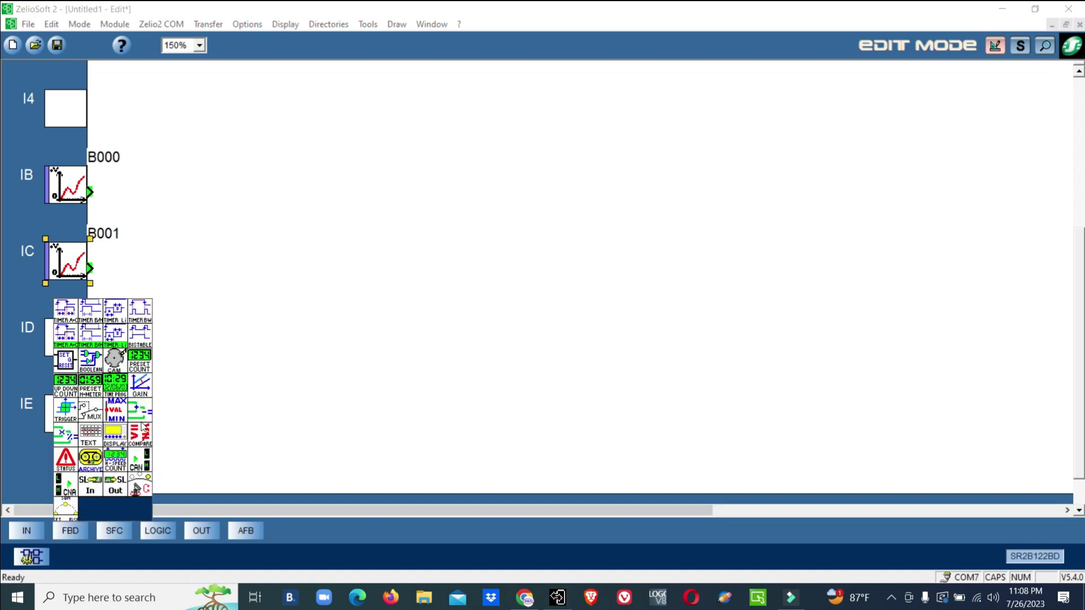
- Add GAIN block B002 fed by B000, with gain 100/255, offset 0, limits 0–100
drag(141, 395, 284, 161)
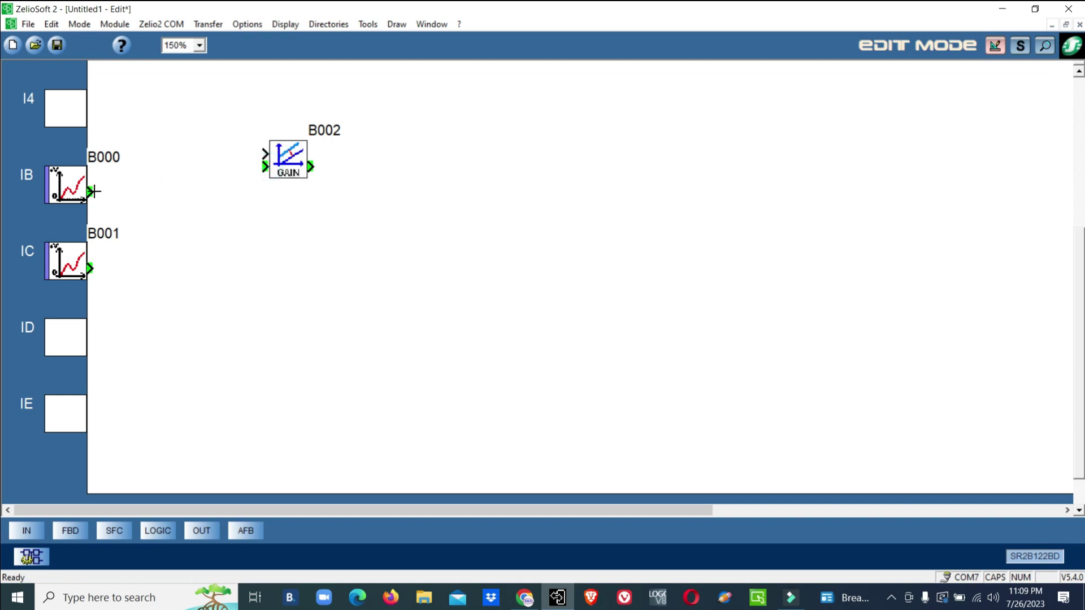
drag(90, 192, 267, 167)
double_click(288, 160)
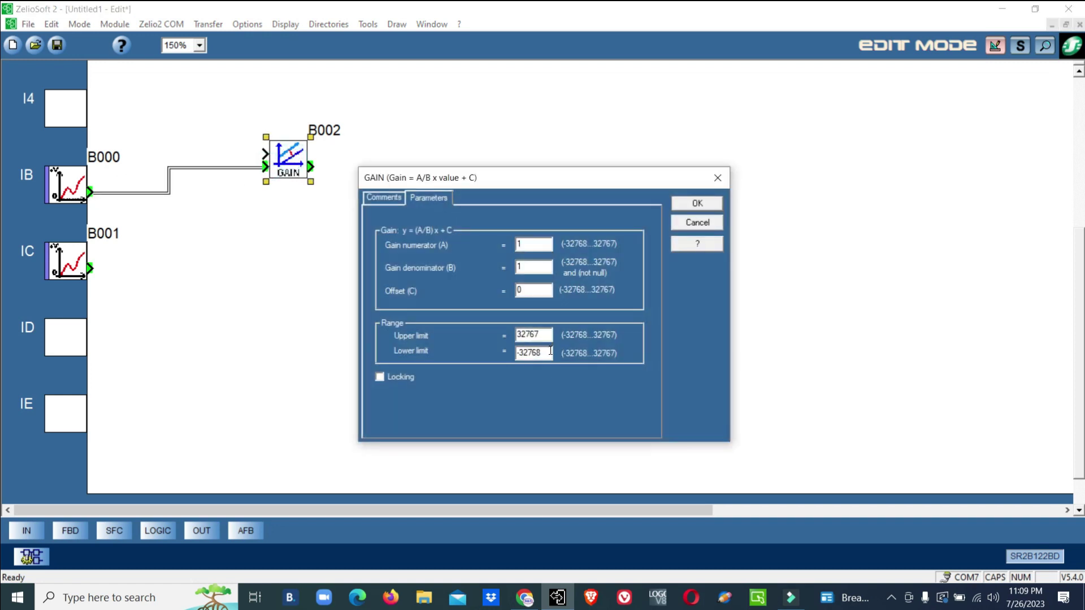
double_click(533, 353)
text(0)
double_click(534, 334)
text(10)
double_click(527, 267)
text(255)
click(533, 245)
- Confirm B002's settings, simulate with IB raised to 3.1V, then return to edit mode
click(696, 204)
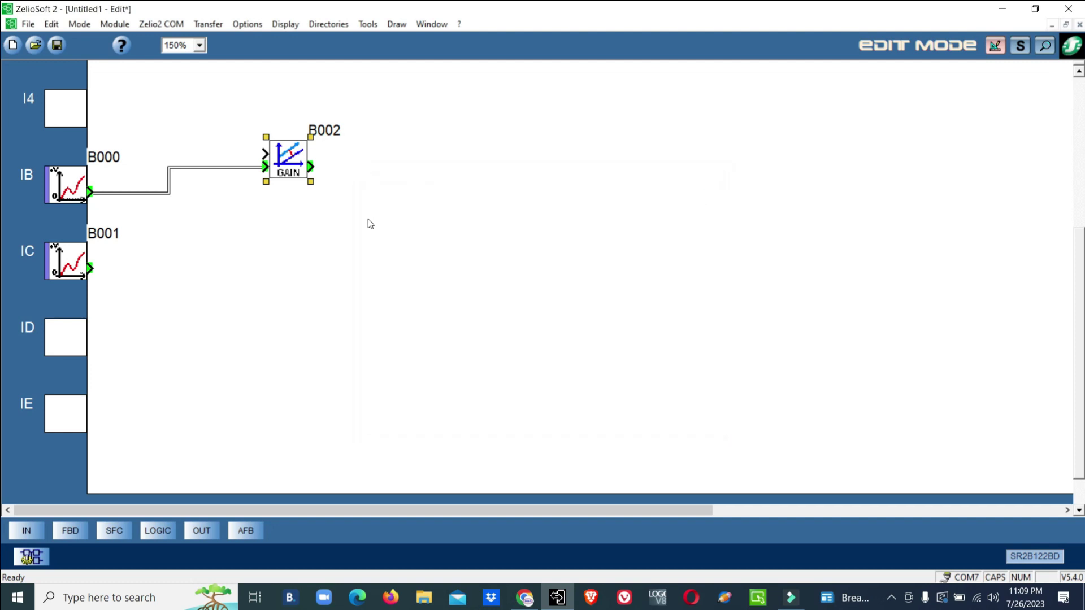
click(1019, 45)
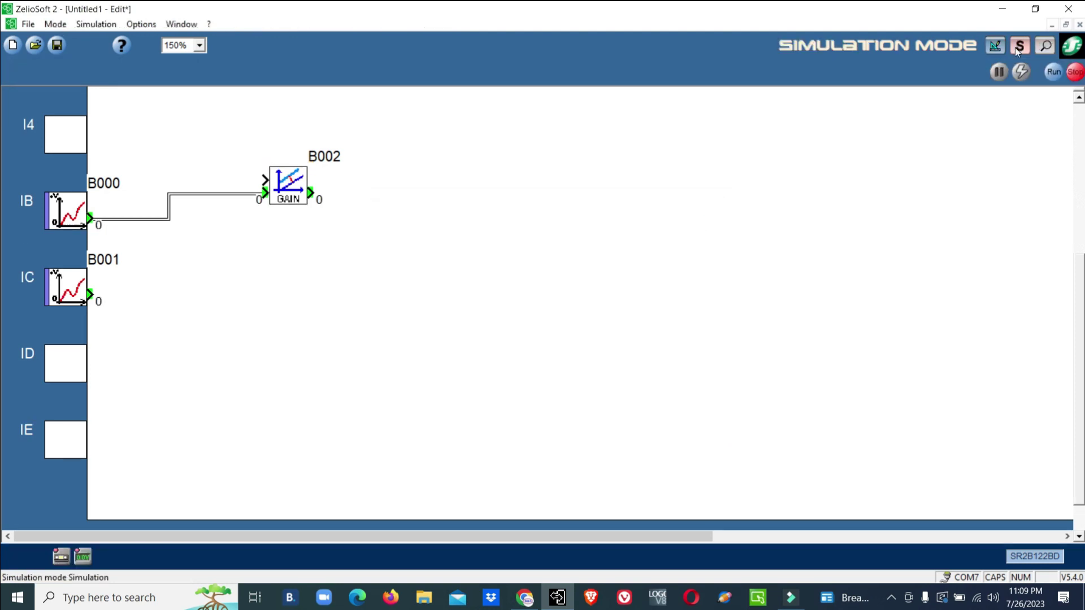
click(1053, 72)
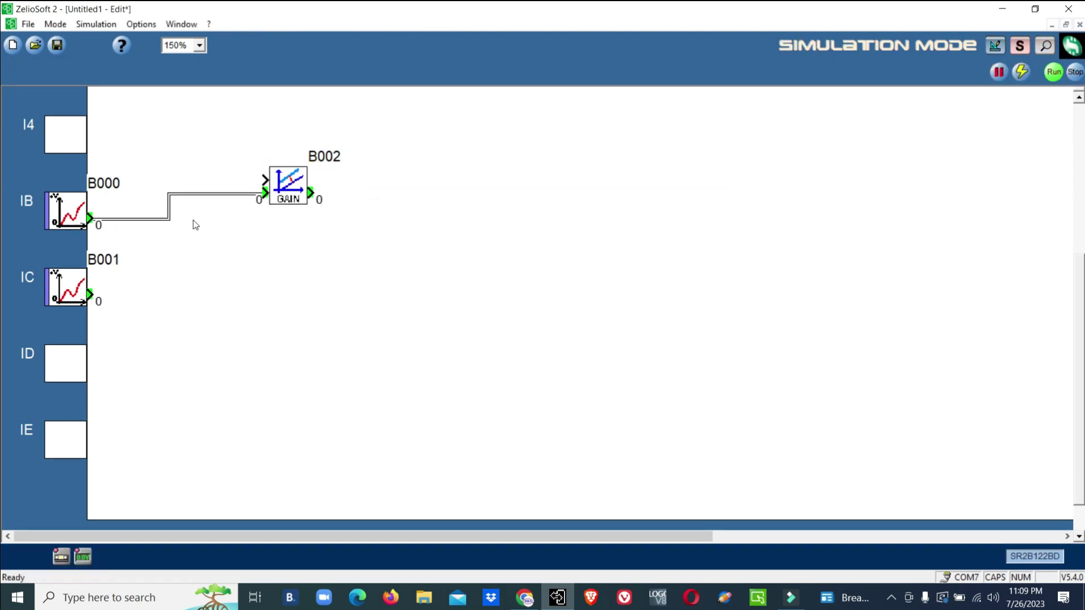
click(82, 556)
mouse_move(506, 166)
mouse_down()
mouse_move(523, 174)
mouse_move(504, 155)
mouse_up()
click(655, 111)
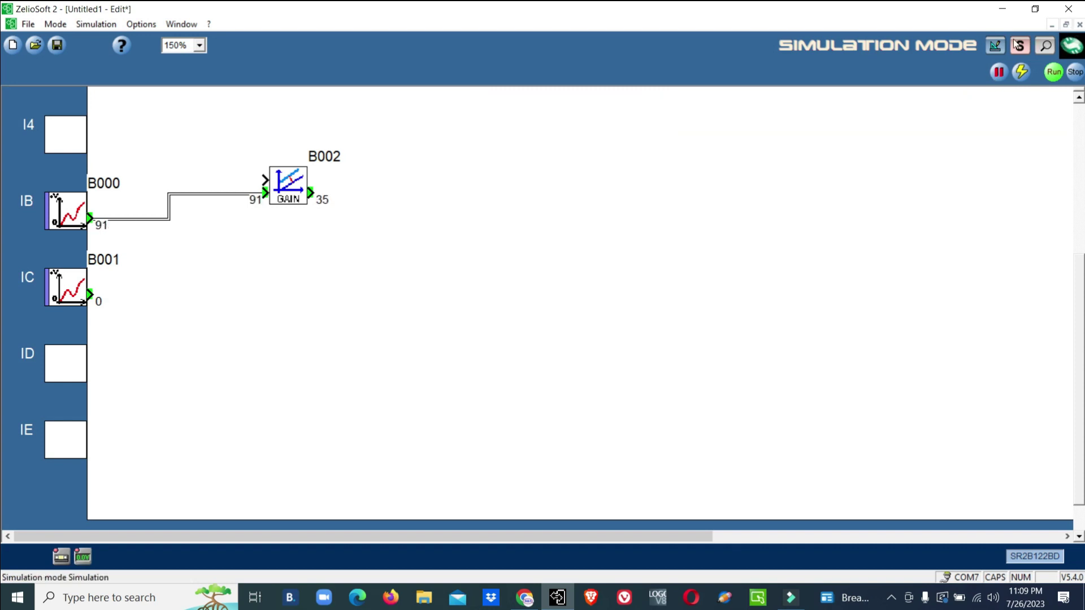
click(1071, 44)
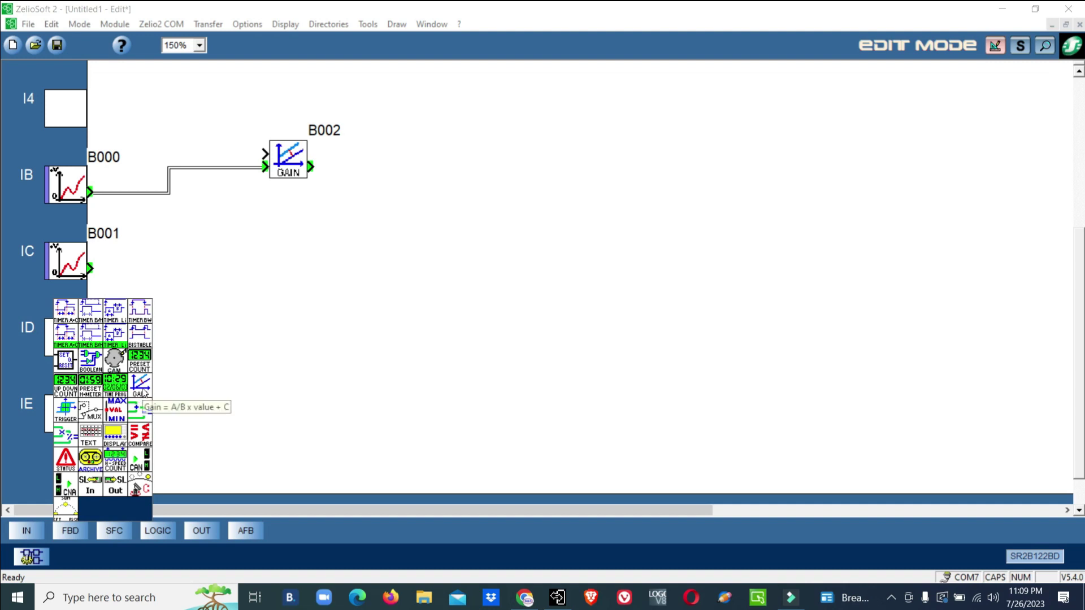
- Add GAIN block B003 fed by IC, with gain 10/255, offset 0, limits 0–10
drag(140, 390, 297, 254)
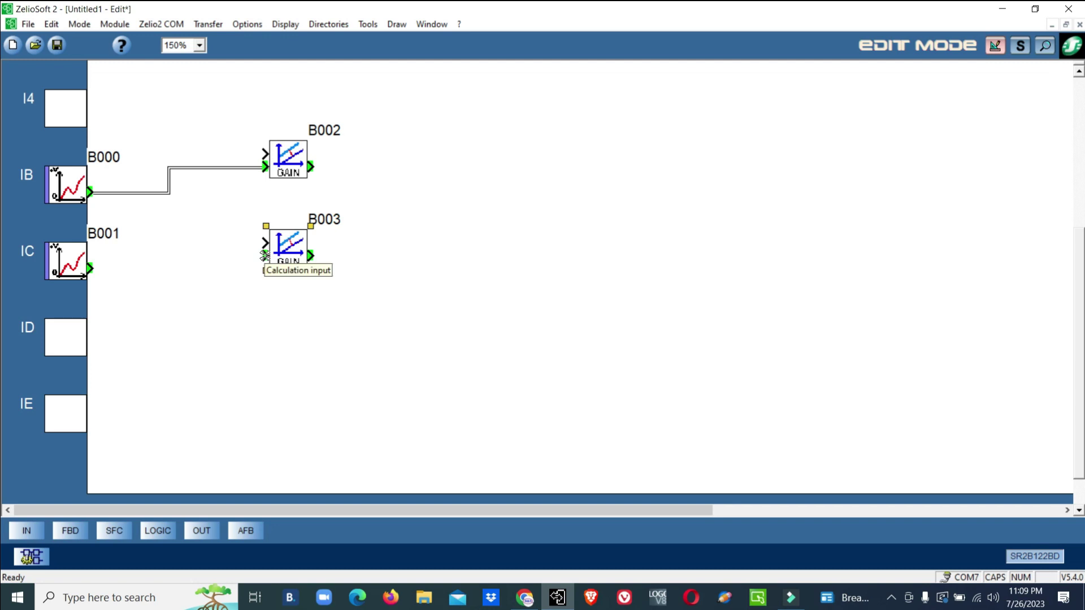
drag(266, 254, 90, 269)
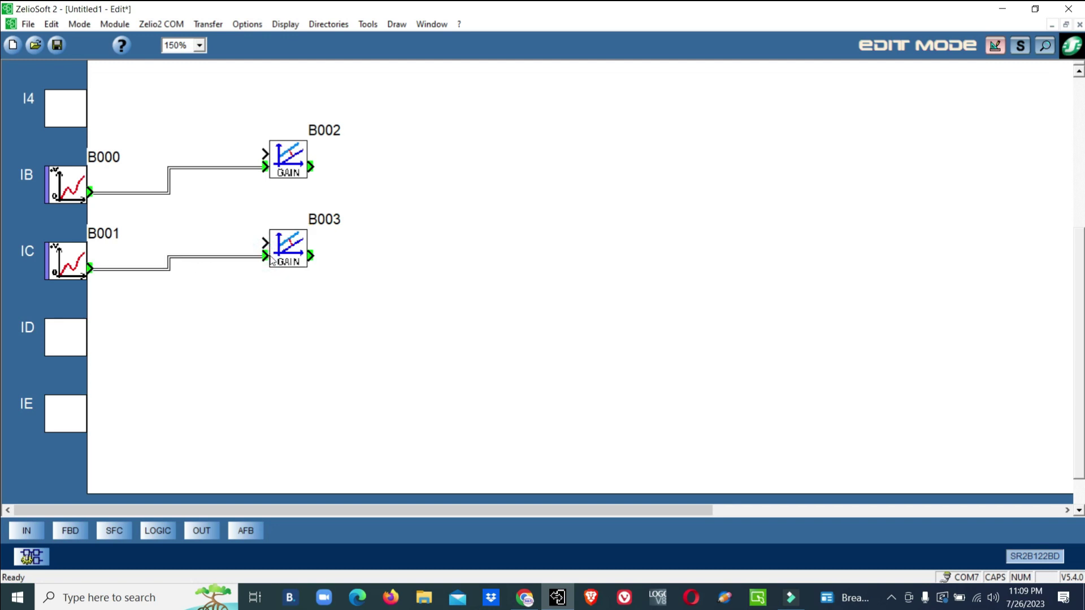
double_click(289, 250)
mouse_move(543, 353)
mouse_down()
mouse_move(507, 355)
mouse_move(506, 337)
mouse_up()
key(Delete)
text(10)
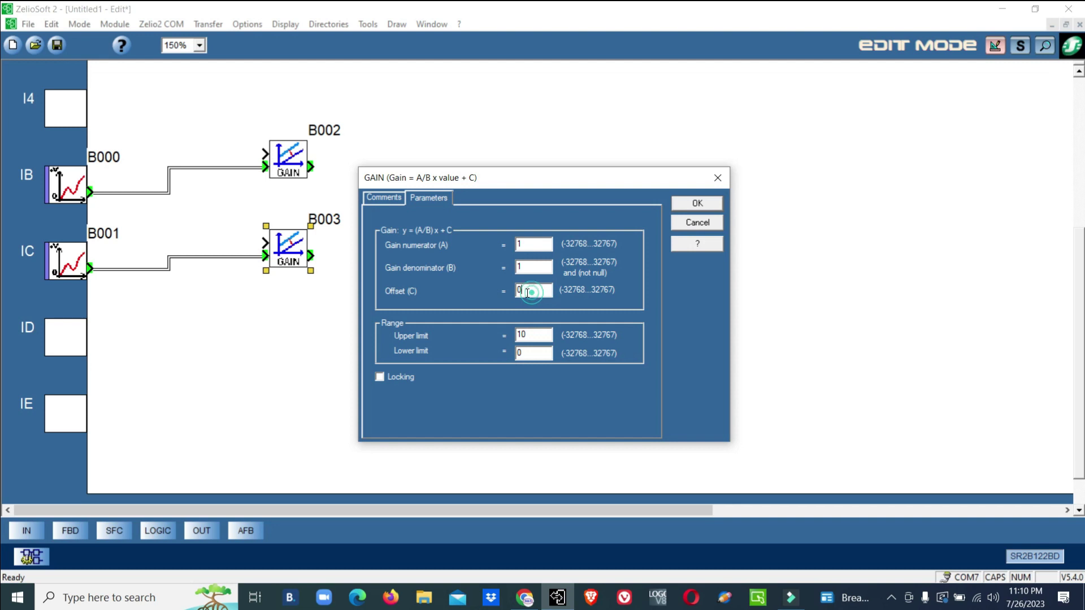
drag(523, 266, 512, 248)
text(255)
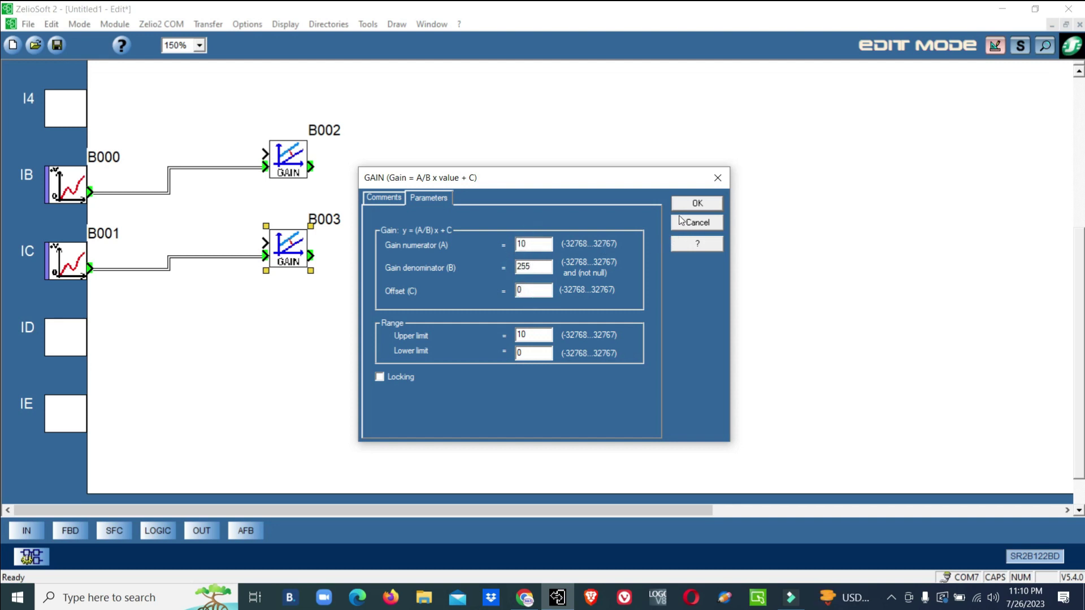
- Confirm B003's settings and simulate, turning IC to full scale so B003 reads 10
click(697, 204)
click(1020, 45)
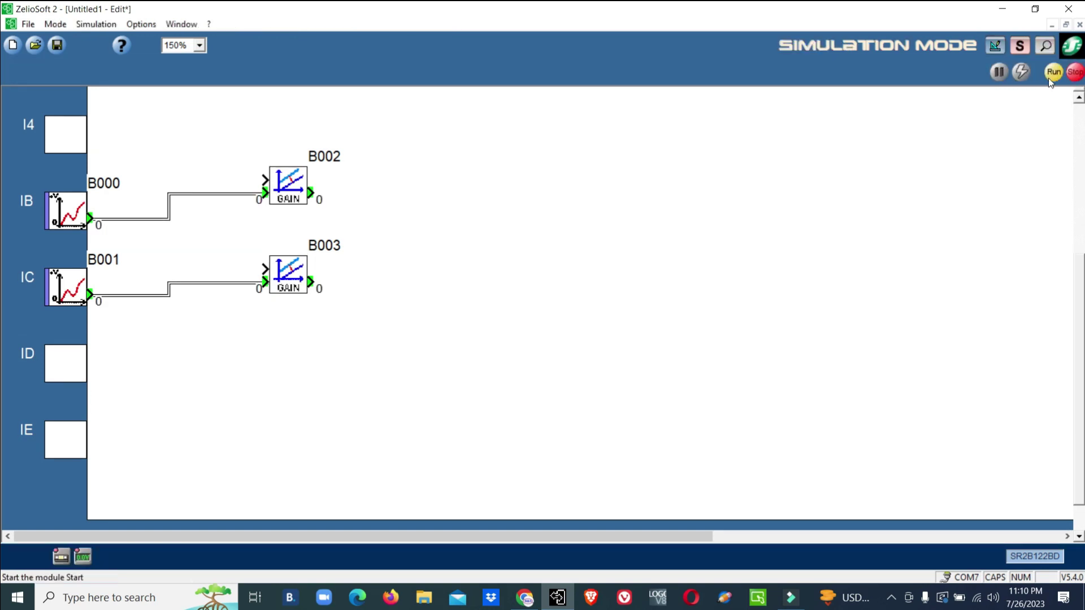
click(82, 556)
mouse_move(589, 172)
mouse_down()
mouse_move(599, 179)
mouse_move(581, 171)
mouse_up()
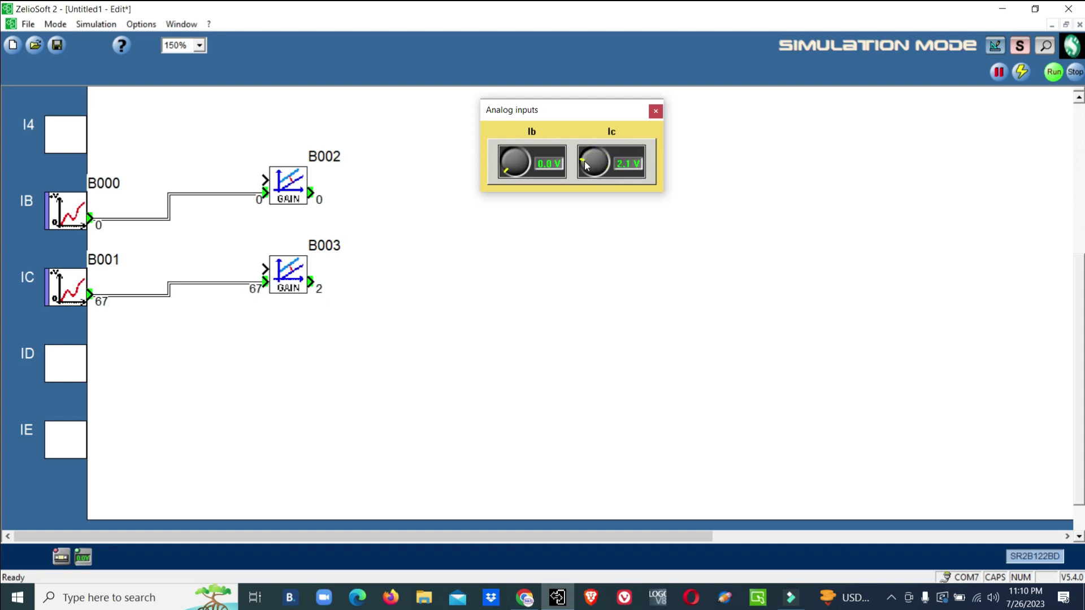
mouse_move(505, 170)
mouse_down()
mouse_move(525, 178)
mouse_move(505, 175)
mouse_up()
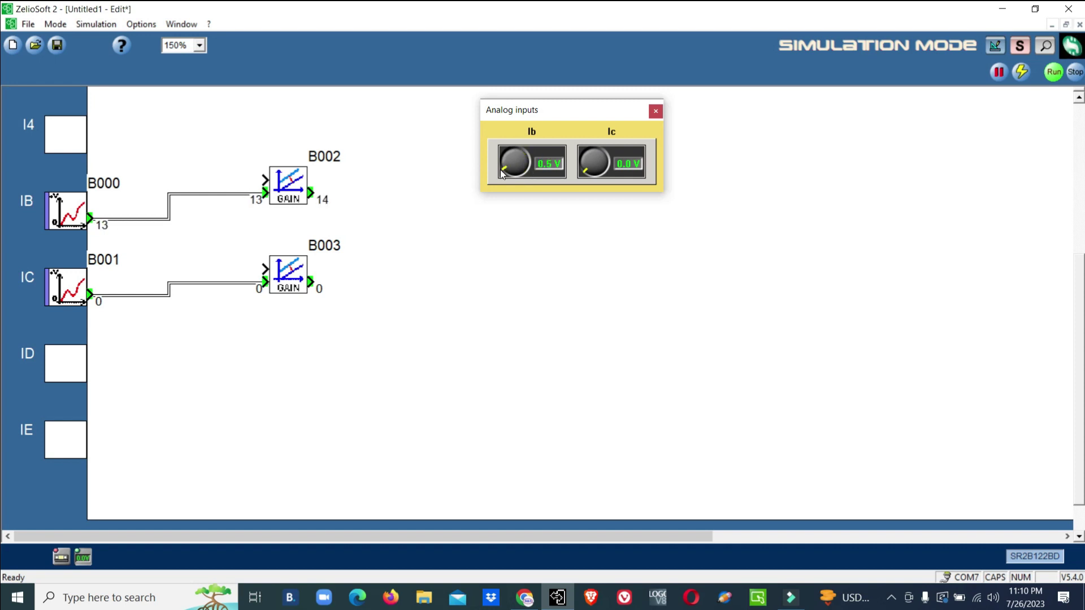
drag(583, 173, 602, 178)
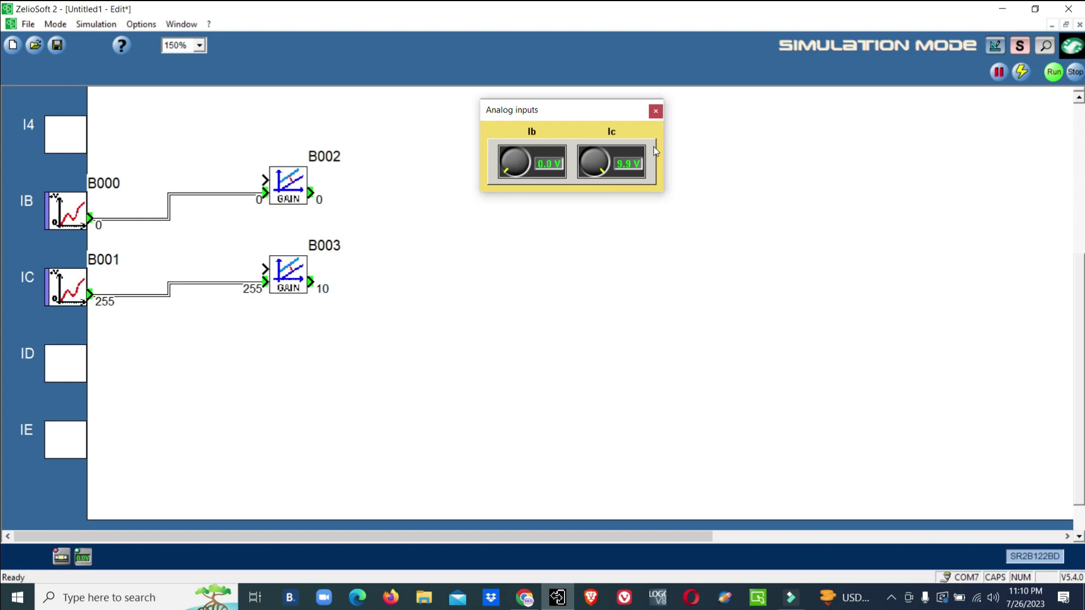
click(655, 112)
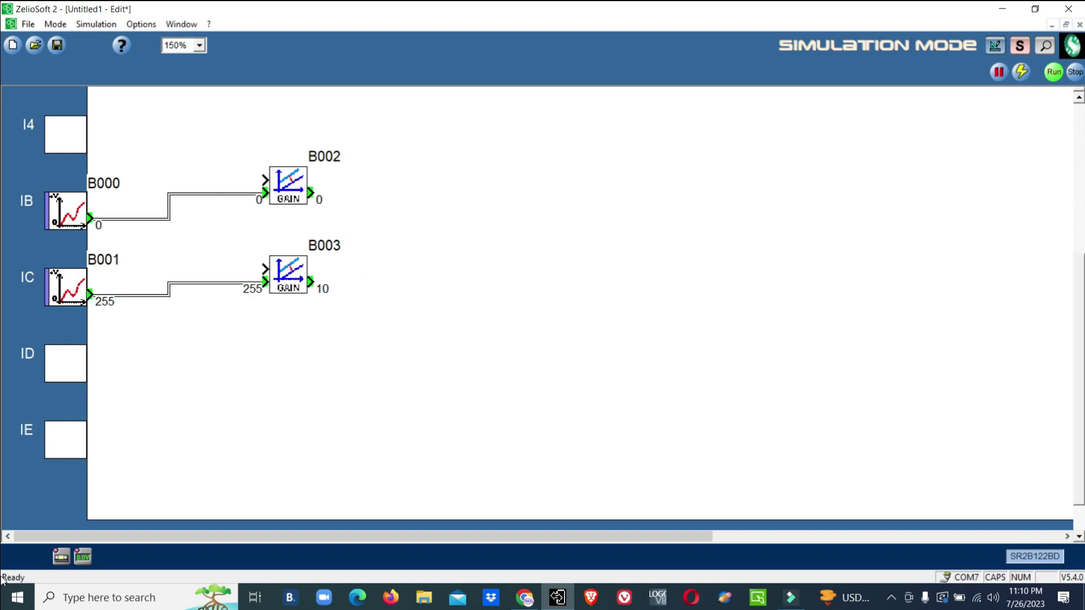
- In edit mode, place TEXT block B004 and wire the B002 and B003 outputs into it
click(995, 45)
mouse_move(70, 530)
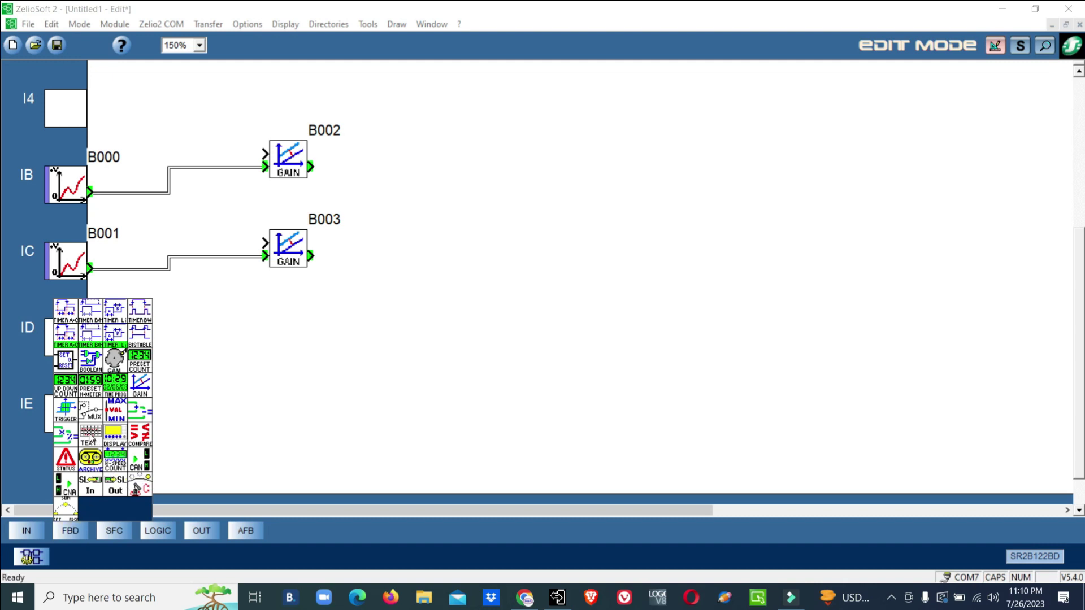
drag(92, 436, 485, 176)
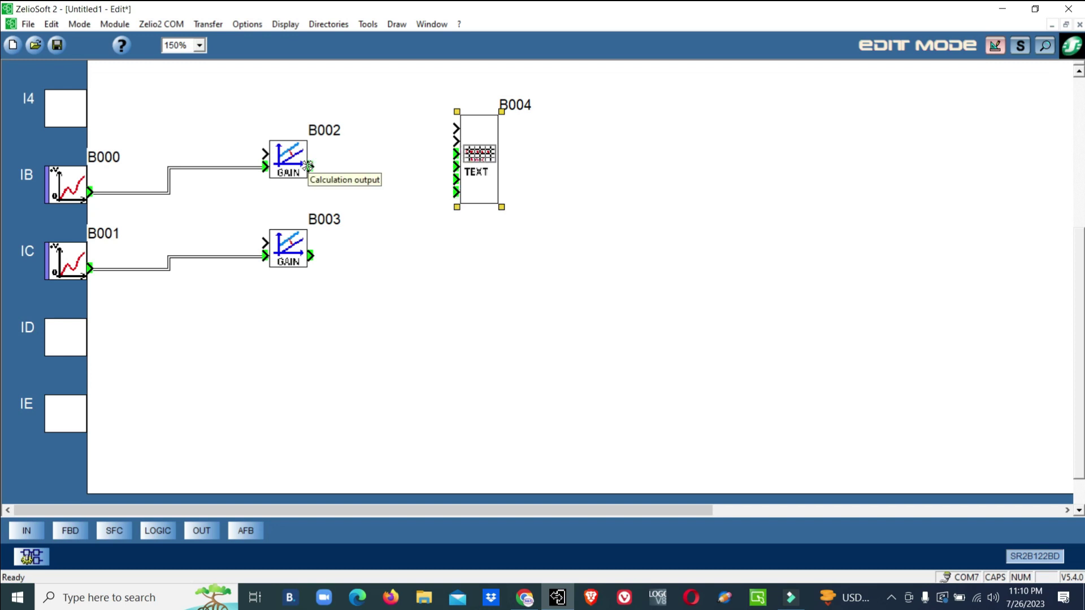
drag(310, 167, 456, 154)
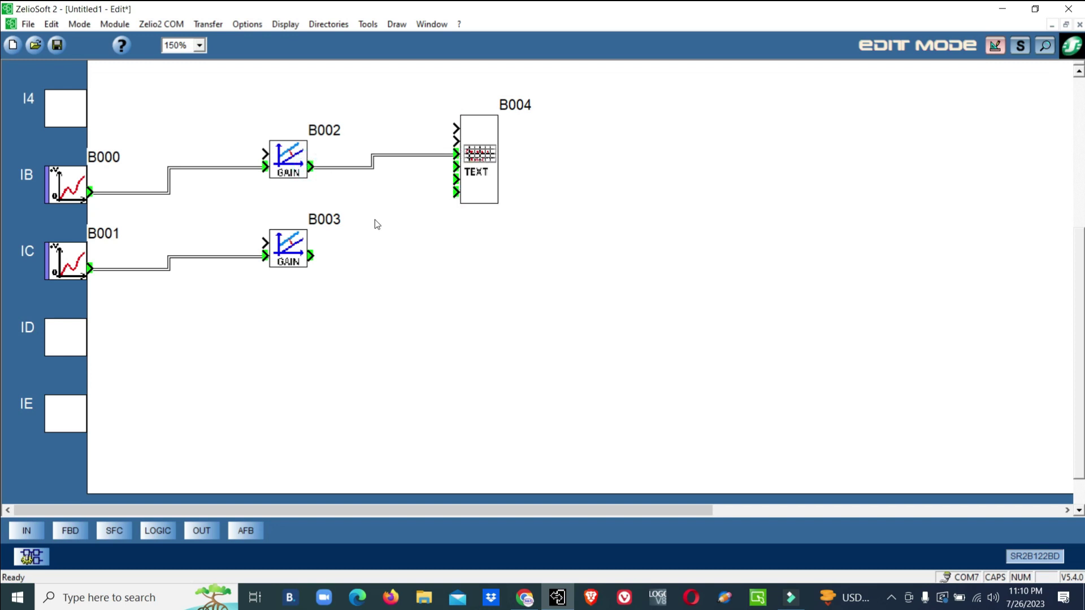
drag(310, 256, 456, 166)
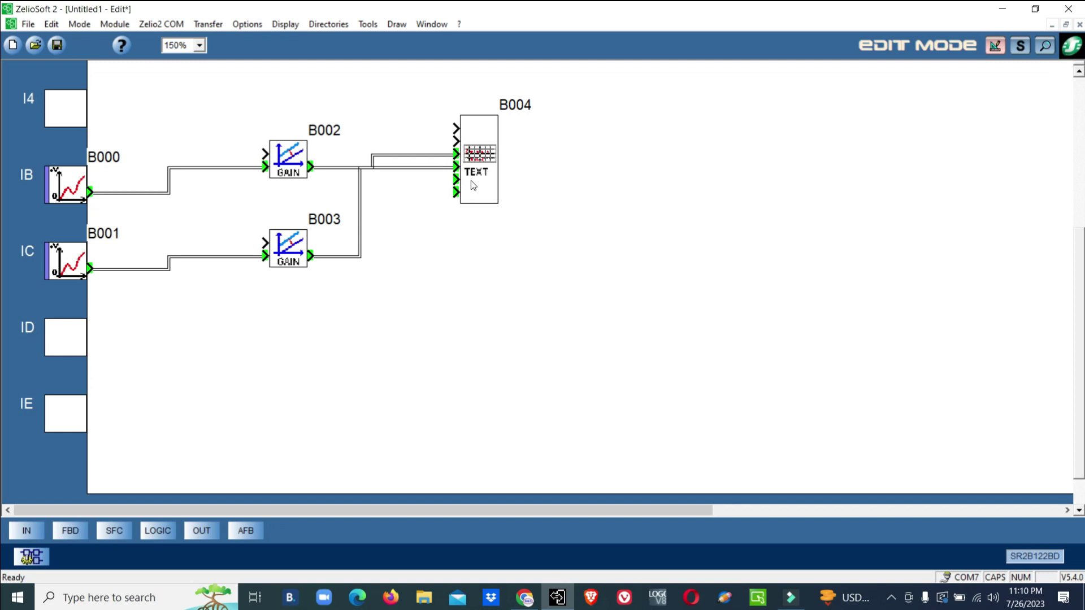
scroll(534, 184, up, 2)
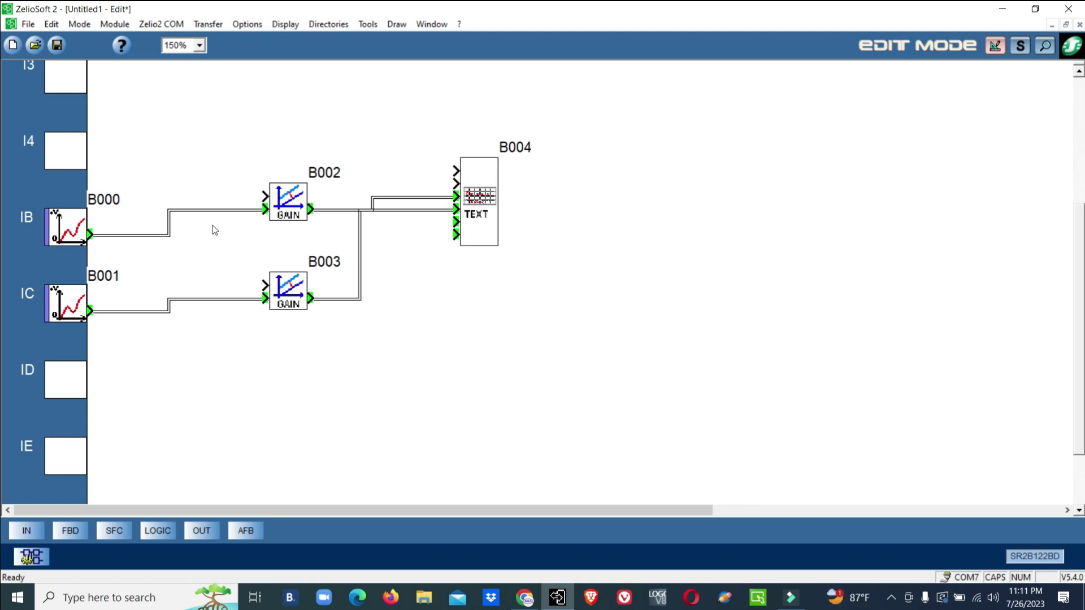
scroll(219, 249, up, 1)
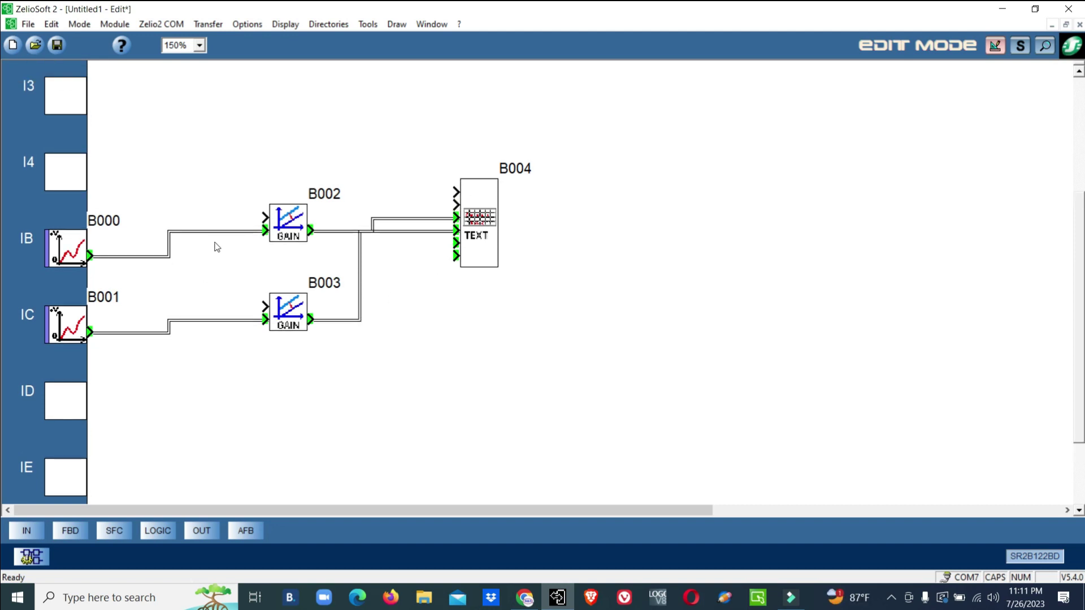
- Add permanent-on block B005 wired to the enable inputs of B002, B003 and B004
click(27, 530)
mouse_move(32, 467)
mouse_down()
mouse_move(190, 194)
mouse_move(161, 109)
mouse_move(264, 217)
mouse_up()
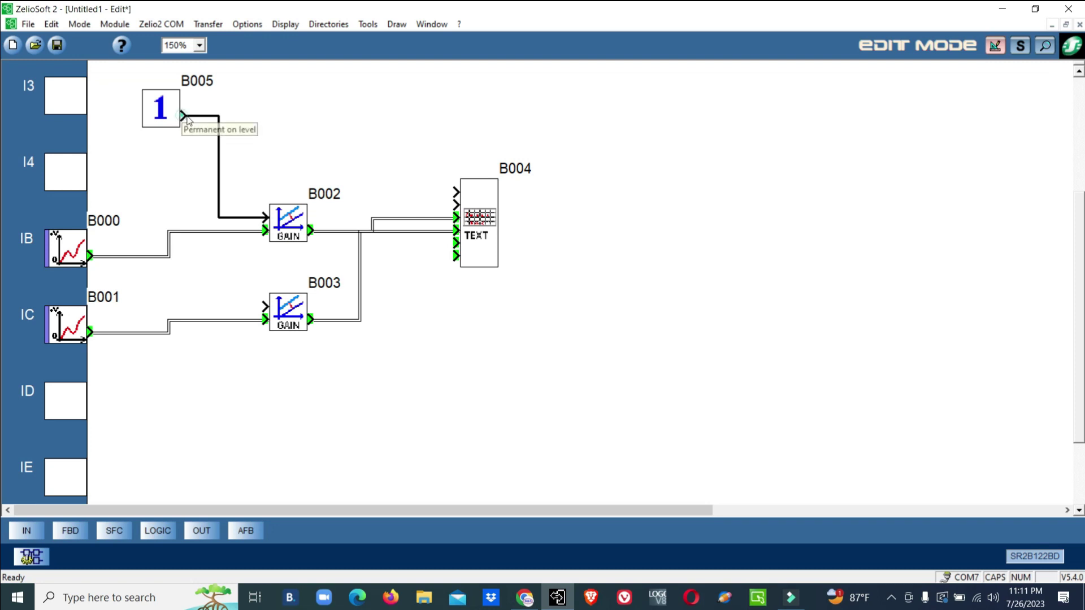
drag(182, 116, 264, 303)
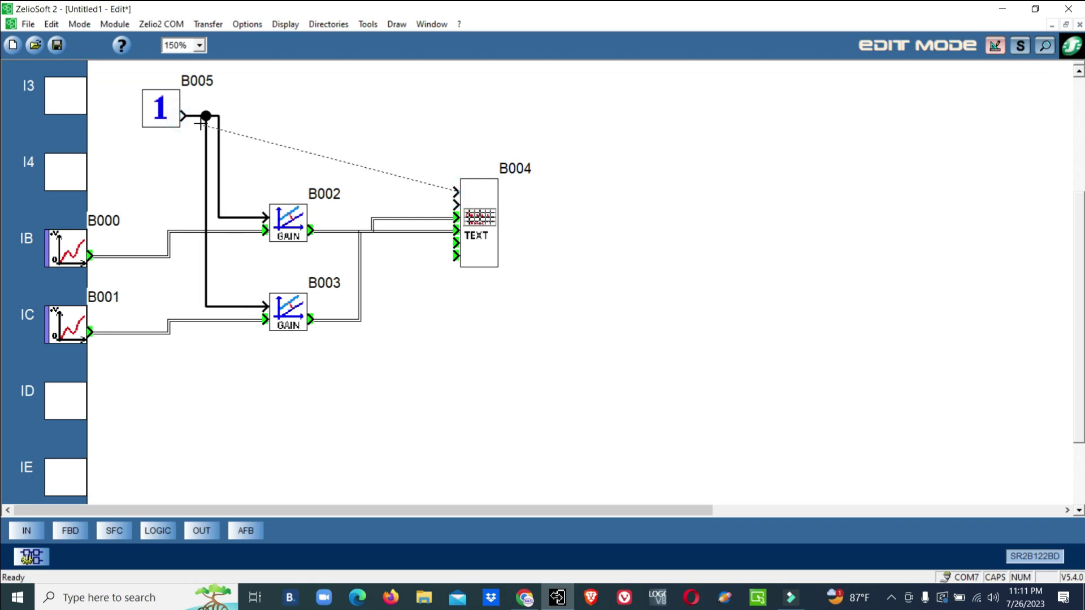
drag(185, 116, 455, 192)
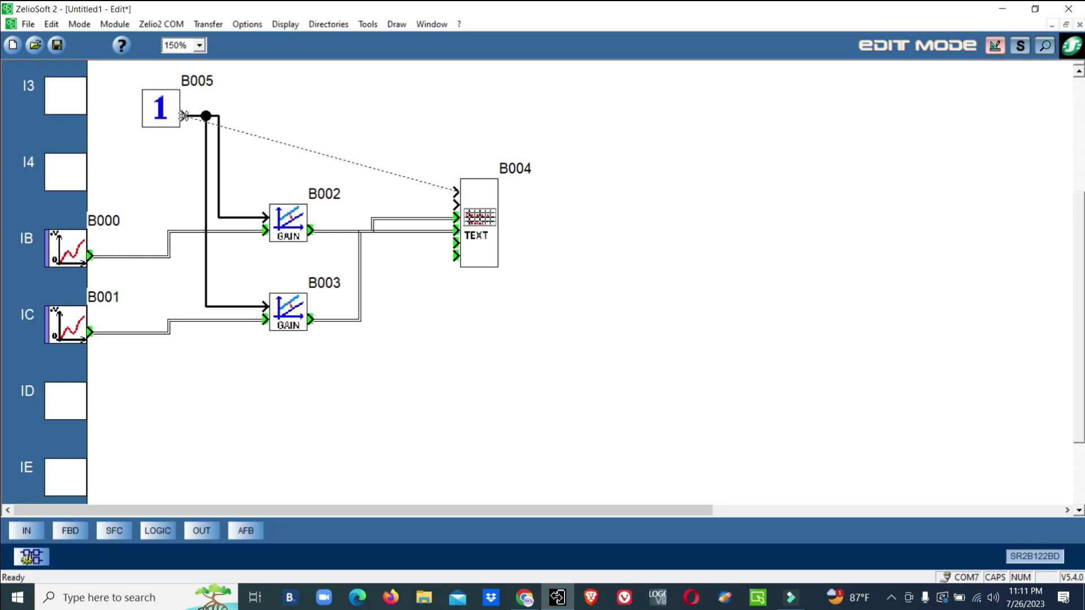
- In B004's text, insert B002's output after TEMP and B003's output after PRES
double_click(472, 225)
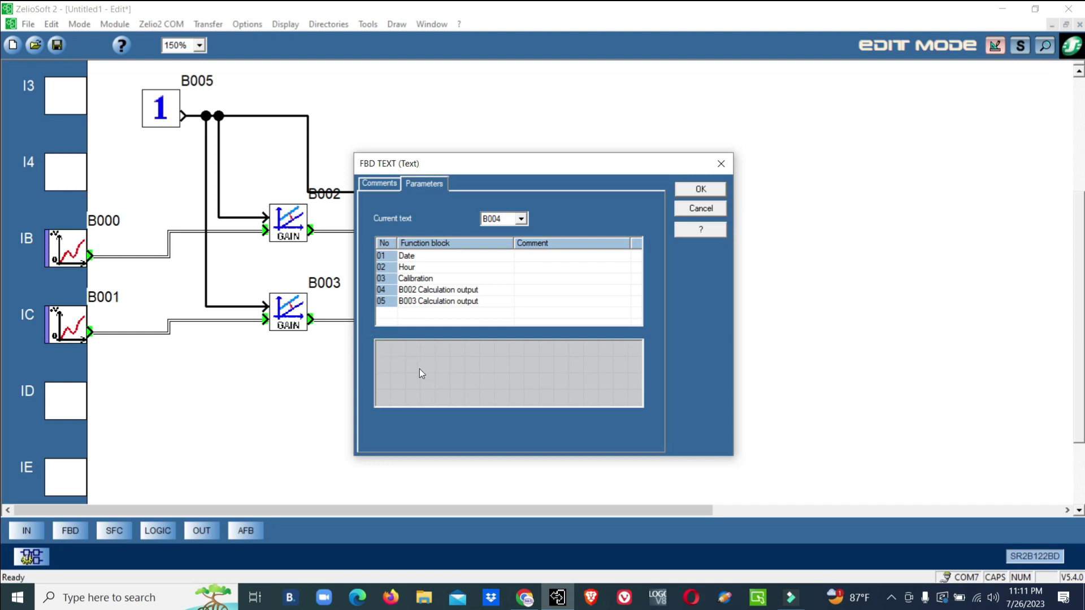
text(TEMP)
text( -)
double_click(453, 290)
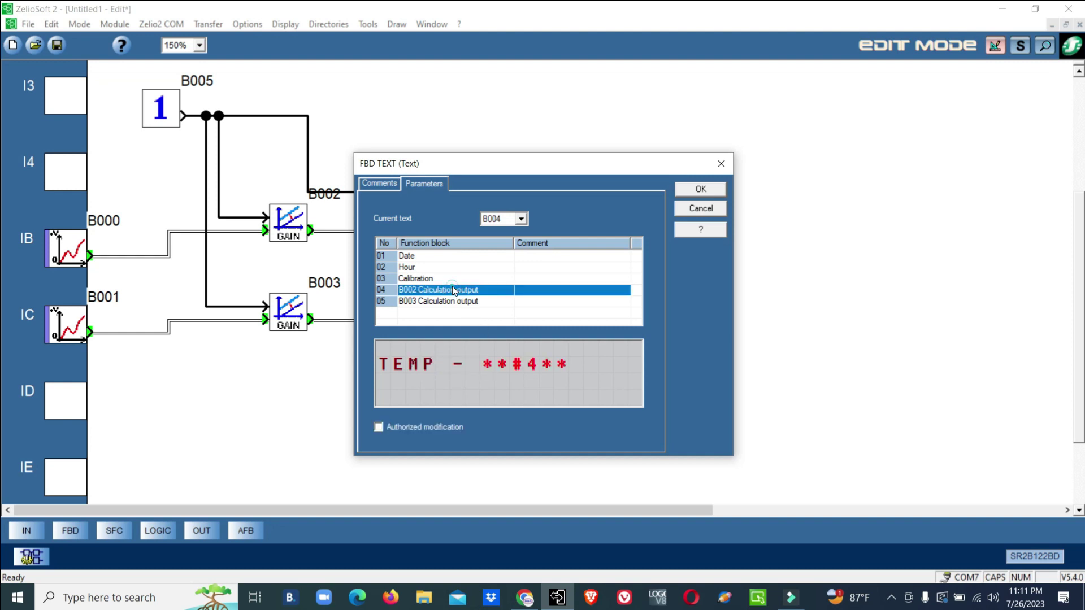
click(582, 367)
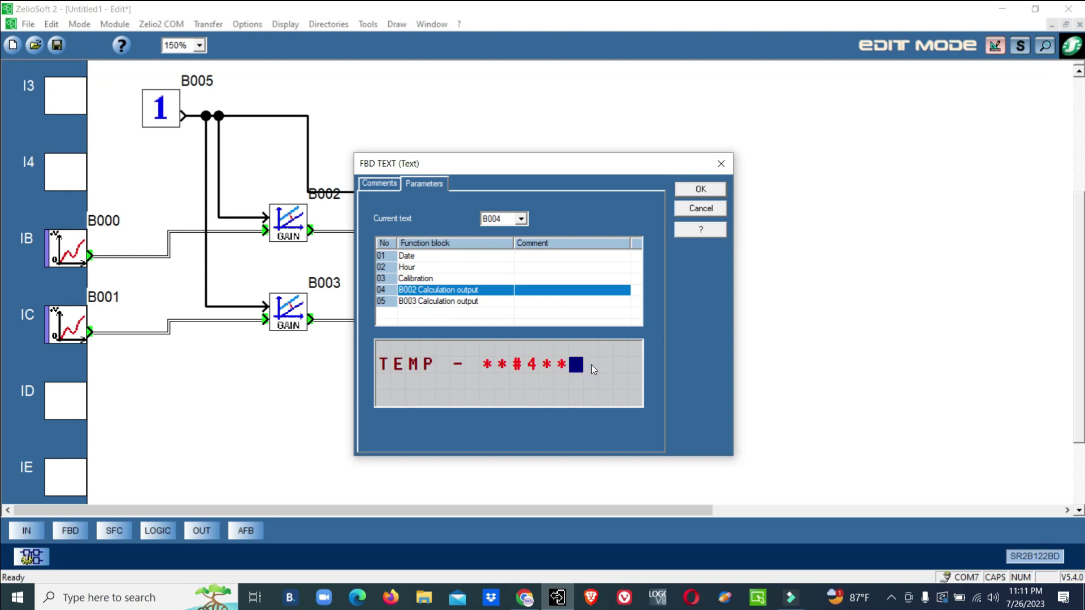
text( DC)
text(E)
text(L )
text(PRESS)
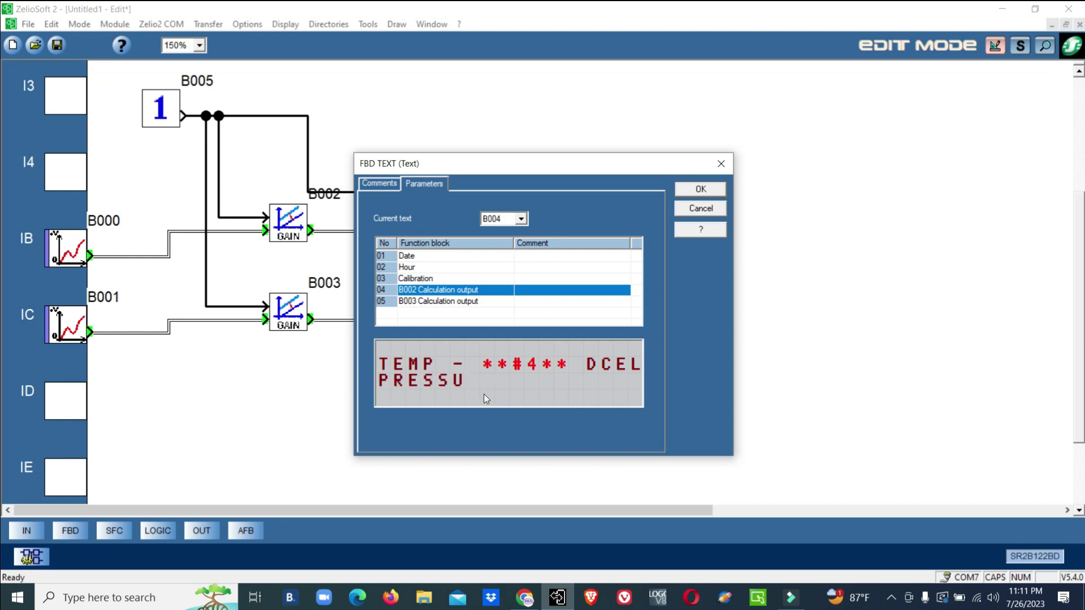
key(BackSpace)
key(BackSpace)
text(- **#5**)
double_click(462, 302)
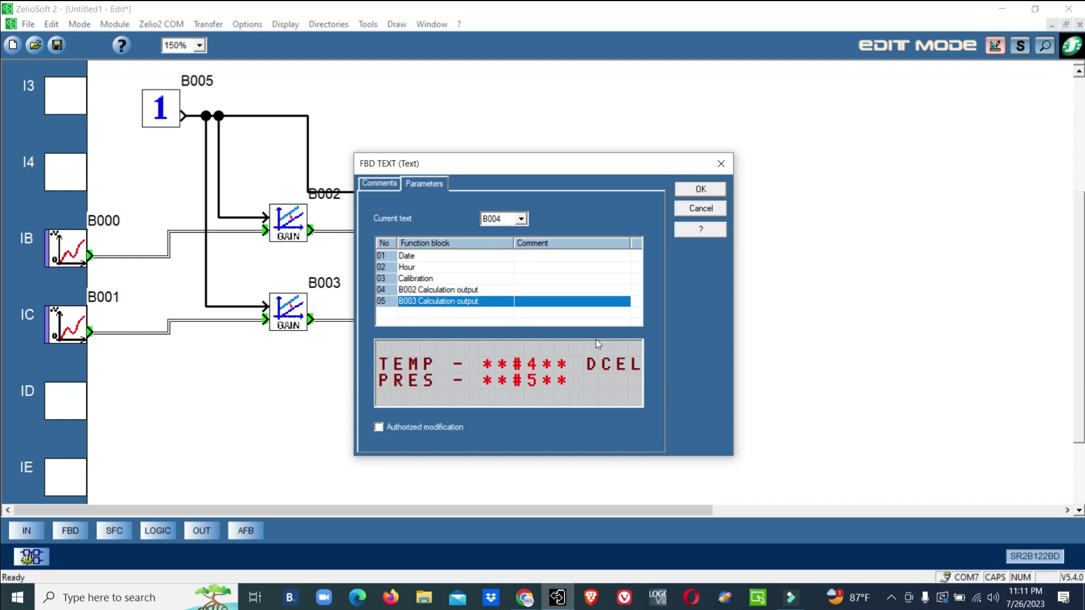
- Enter the pressure unit 'Bar' after the line-two value, fixing its letter case
click(600, 387)
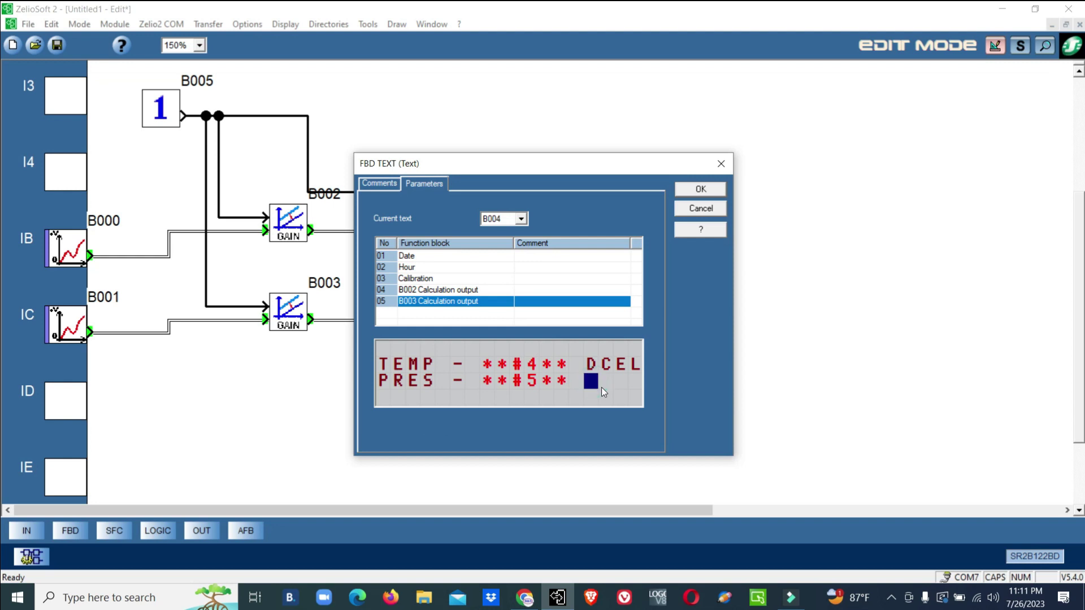
key(Caps_Lock)
text(b)
key(Caps_Lock)
text(AR)
key(BackSpace)
key(BackSpace)
key(Caps_Lock)
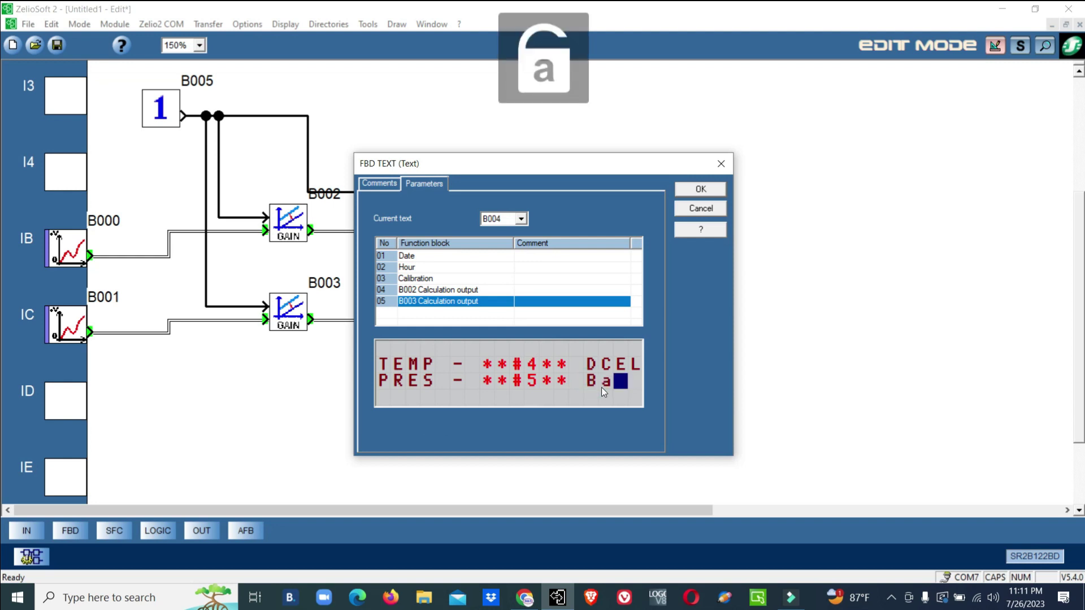
text(r)
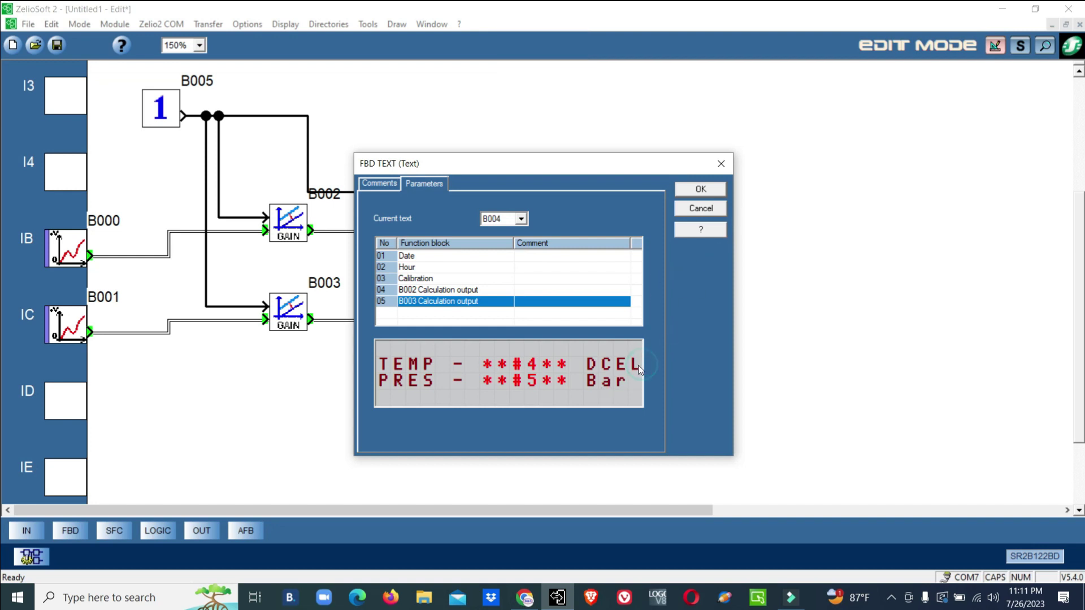
- Correct the temperature unit's letter case so line one reads 'dCEL'
key(BackSpace)
key(Left)
click(632, 365)
click(591, 365)
key(Caps_Lock)
text(D)
key(BackSpace)
key(Caps_Lock)
text(d)
key(Caps_Lock)
text(CEL)
- Confirm the display text, start simulation, and set Ib to 5.7 V and Ic to 7.7 V
click(700, 190)
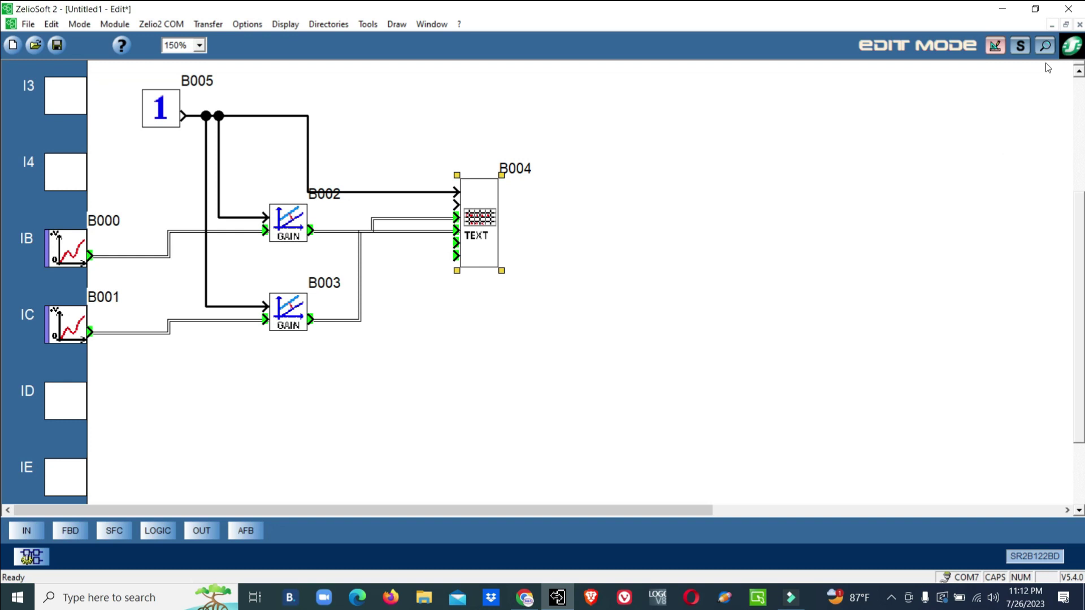
click(1020, 45)
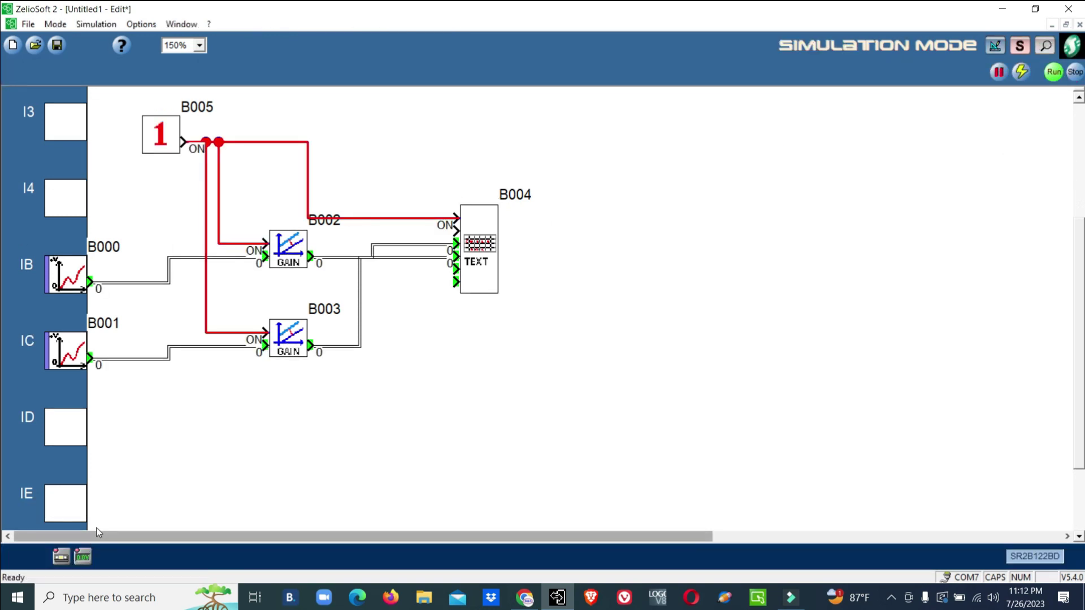
click(62, 556)
drag(508, 174, 518, 149)
drag(591, 177, 604, 151)
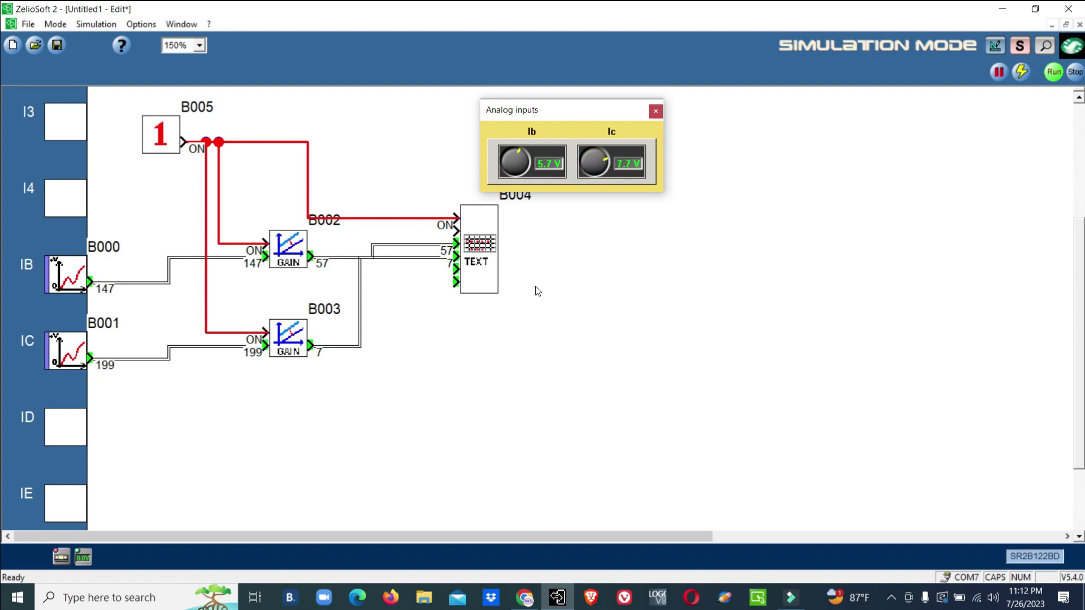
- Open the simulated front panel from the Window menu and place it beside the diagram
click(180, 24)
click(208, 138)
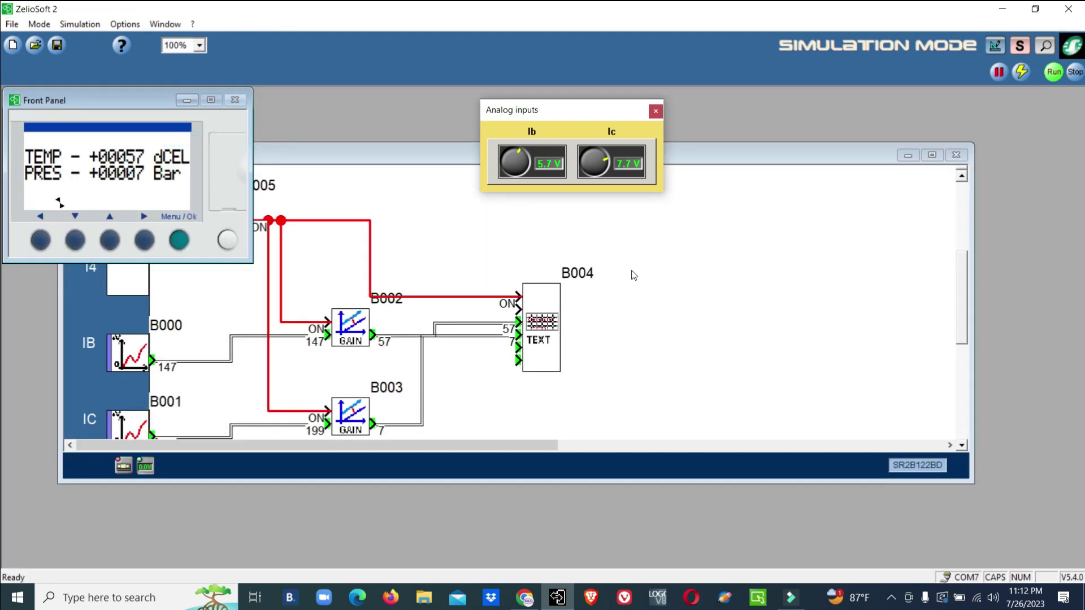
mouse_move(145, 100)
mouse_down()
mouse_move(743, 221)
mouse_move(776, 209)
mouse_up()
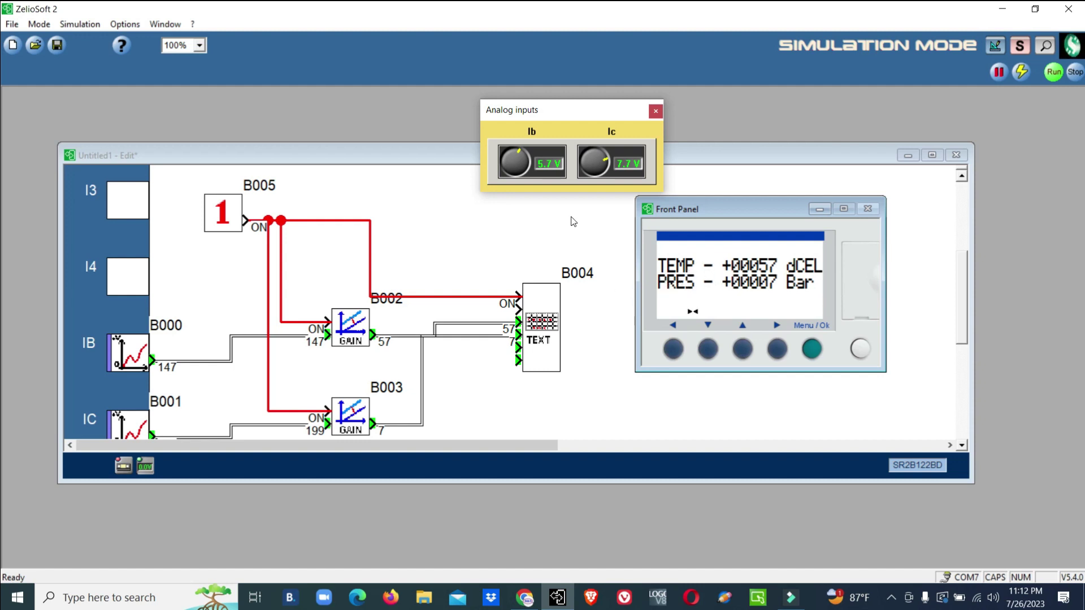
- Lower Ib to 3.5 V and Ic to 7.2 V so the panel reads TEMP +00035 dCEL, PRES +00007 Bar
drag(517, 151, 523, 162)
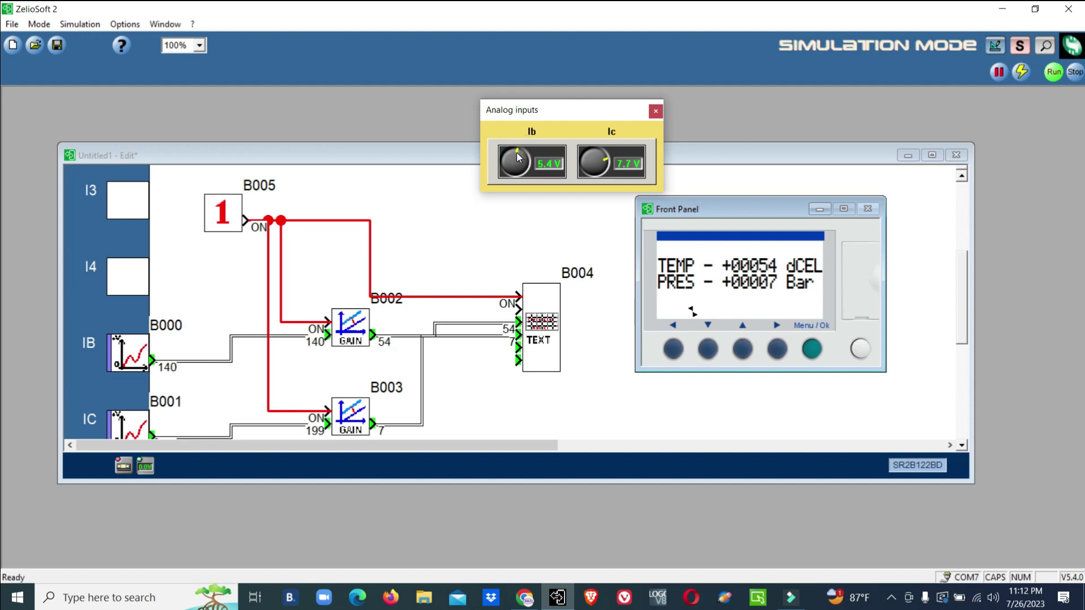
drag(524, 162, 509, 157)
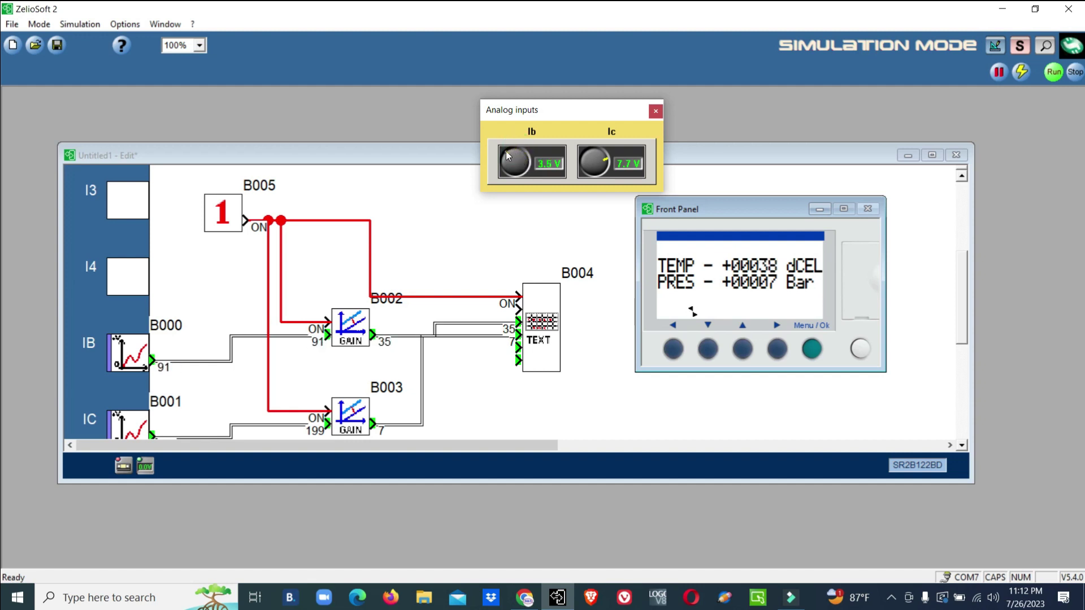
mouse_move(603, 160)
mouse_down()
mouse_move(591, 164)
mouse_move(601, 161)
mouse_up()
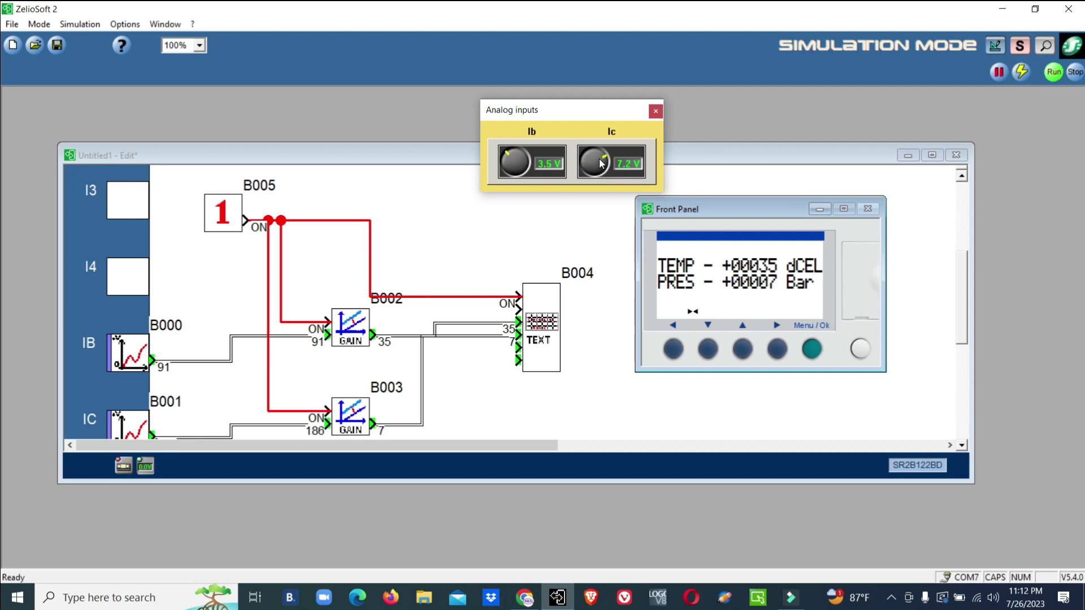